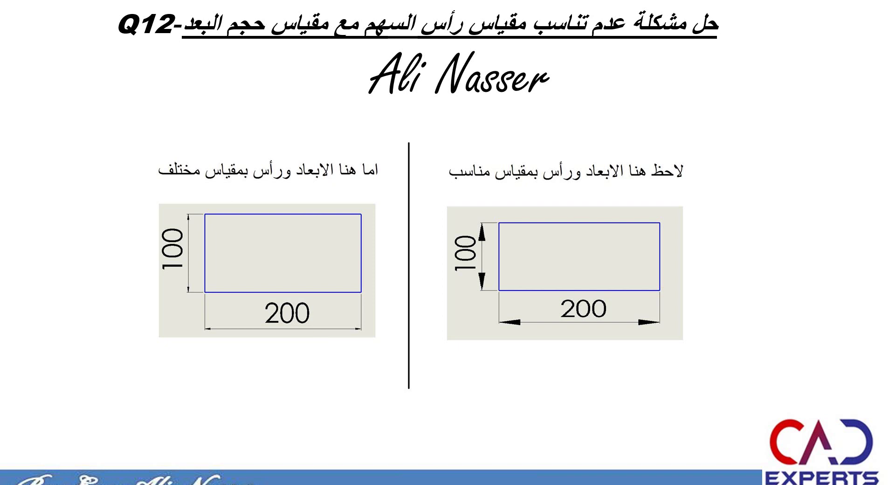
Step: Open the Windows Start menu over the arrowhead-comparison lesson slide
key("super")
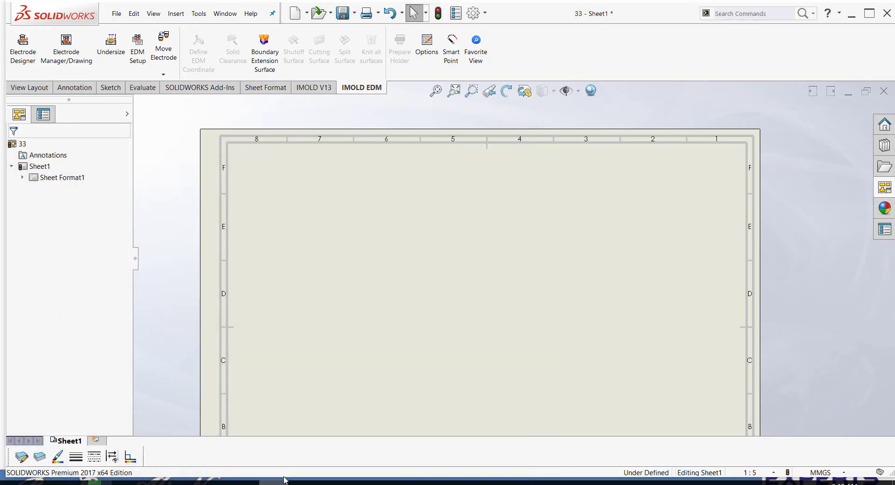
Step: Drag the part's front view from the View Palette onto the sheet's upper left, without projections
scroll(464, 222, "up", 3)
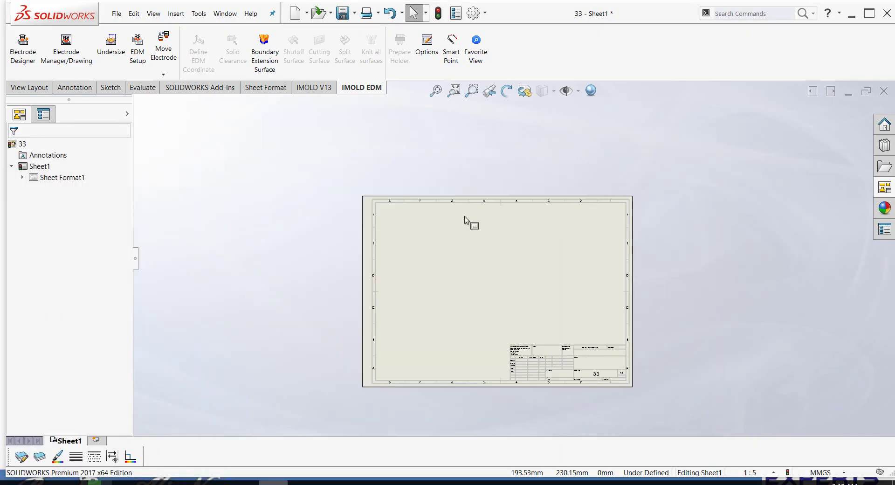
scroll(727, 299, "down", 2)
left_click(883, 187)
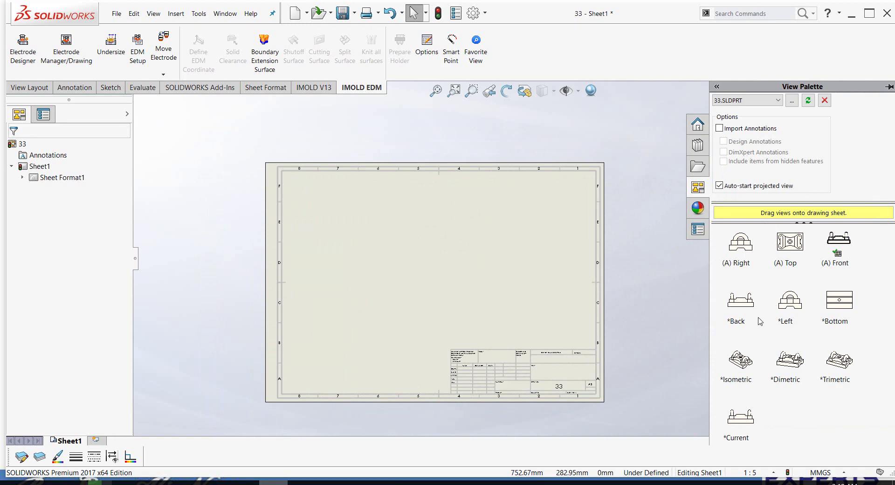
left_click_drag(741, 302, 368, 220)
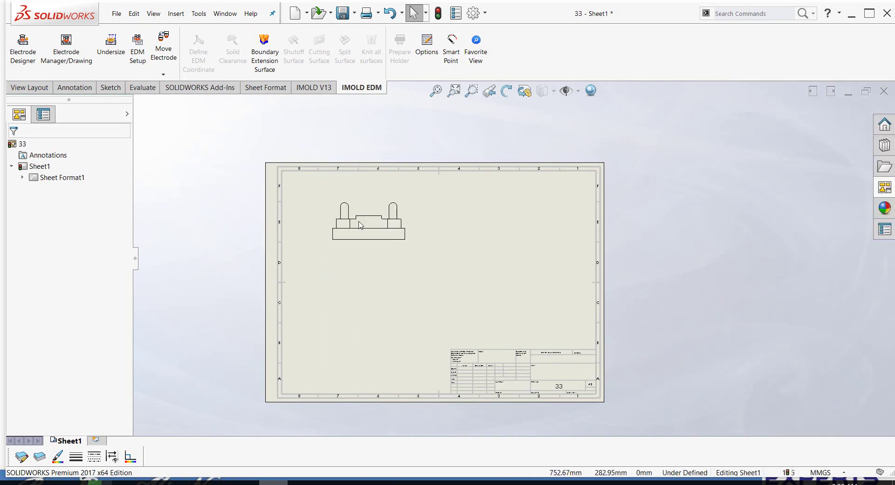
scroll(368, 220, "down", 5)
scroll(401, 217, "up", 1)
scroll(467, 229, "up", 1)
key("Escape")
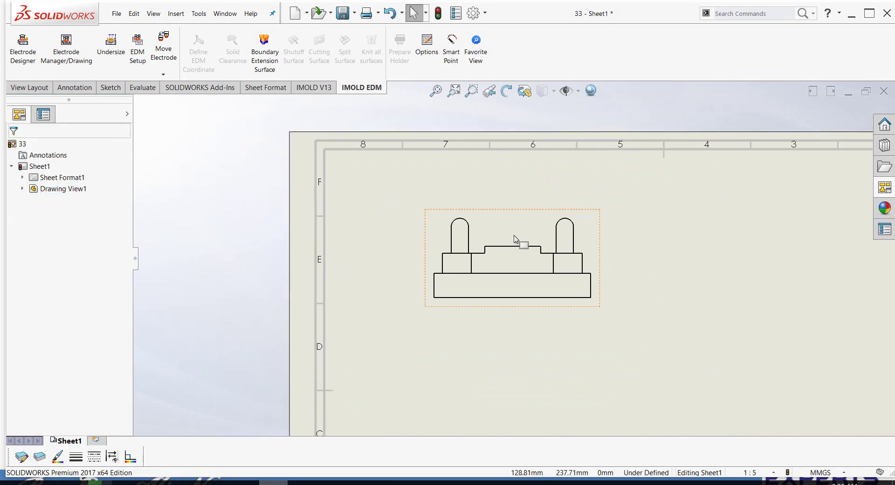
Step: Set the front view's display style to Hidden Lines Visible
left_click(515, 238)
scroll(70, 304, "down", 4)
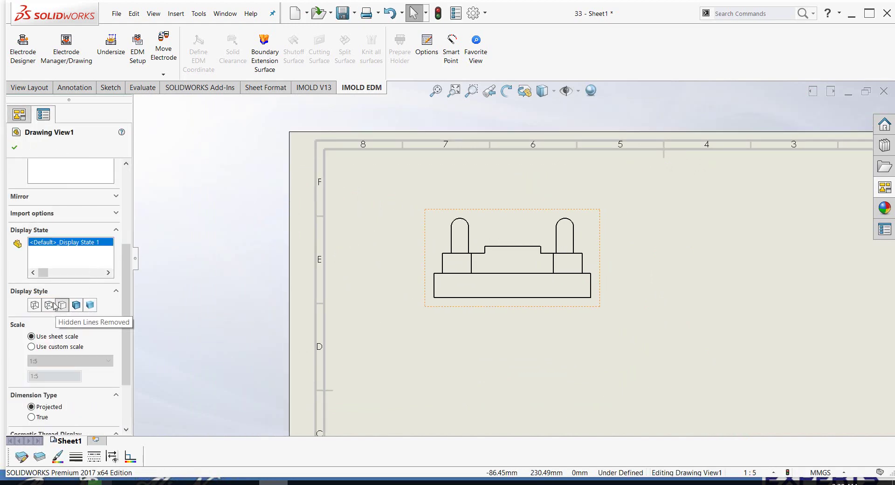
left_click(50, 305)
scroll(499, 345, "up", 2)
scroll(498, 344, "down", 2)
left_click(497, 343)
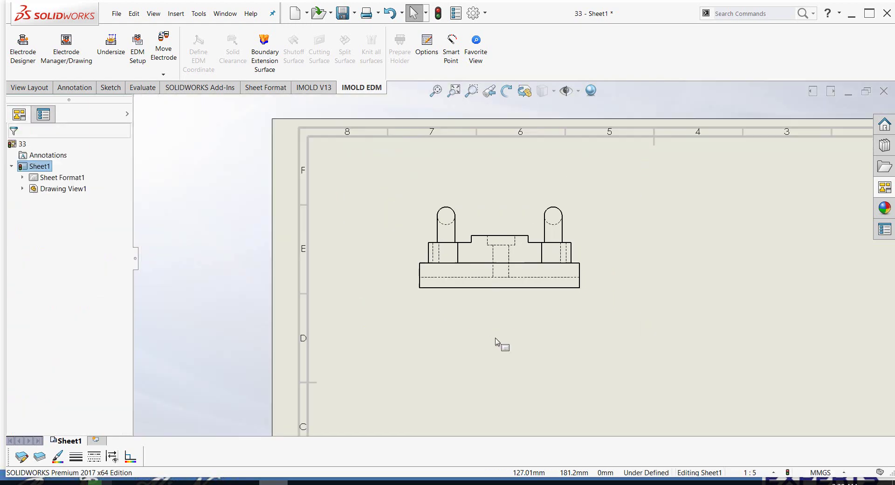
Step: Start Smart Dimension on the view's bottom edge for the 450 width
scroll(513, 289, "up", 1)
scroll(510, 344, "down", 3)
right_click_drag(510, 366, 445, 321)
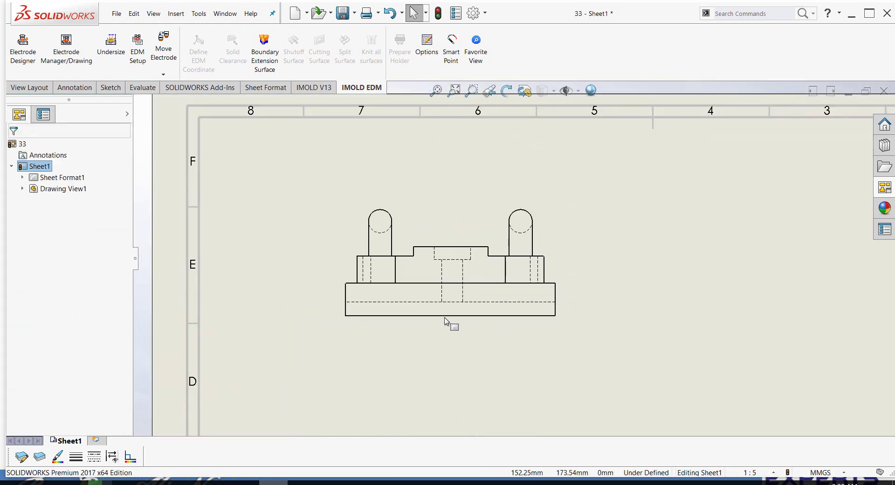
scroll(419, 317, "down", 2)
left_click(433, 313)
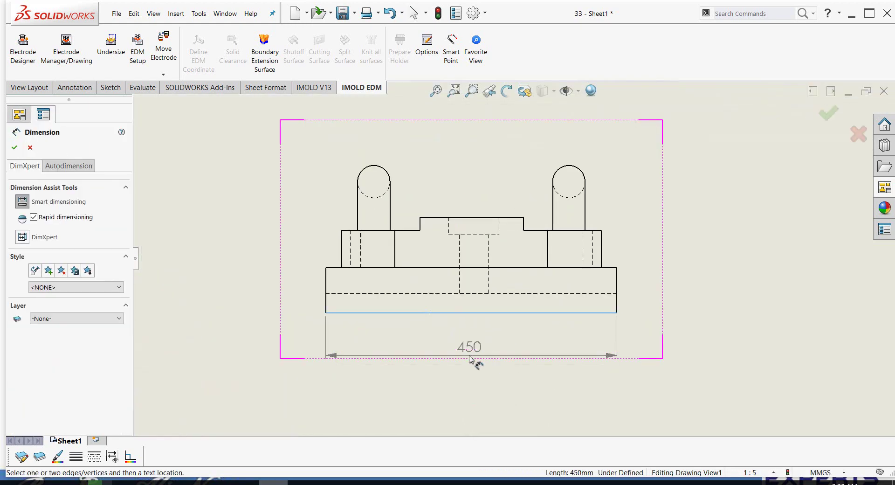
Step: Place the 450 width dimension below the front view
left_click(470, 357)
key("Escape")
scroll(490, 339, "down", 1)
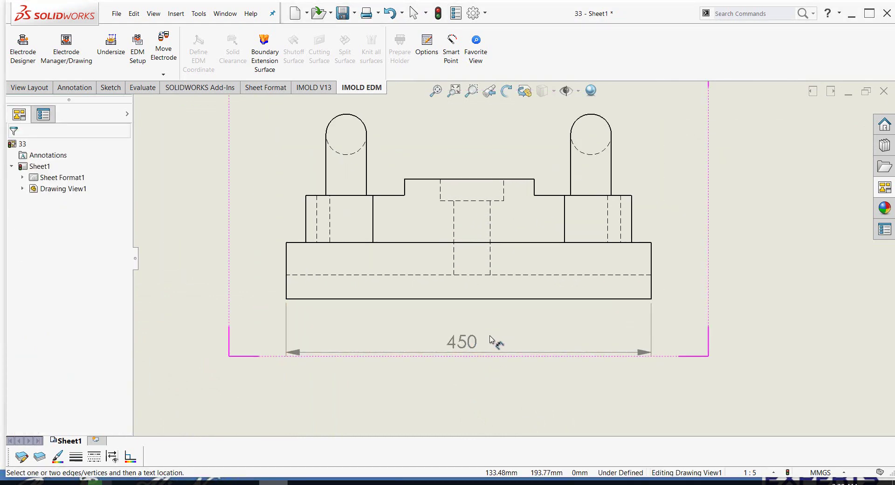
scroll(495, 336, "up", 2)
scroll(513, 289, "down", 1)
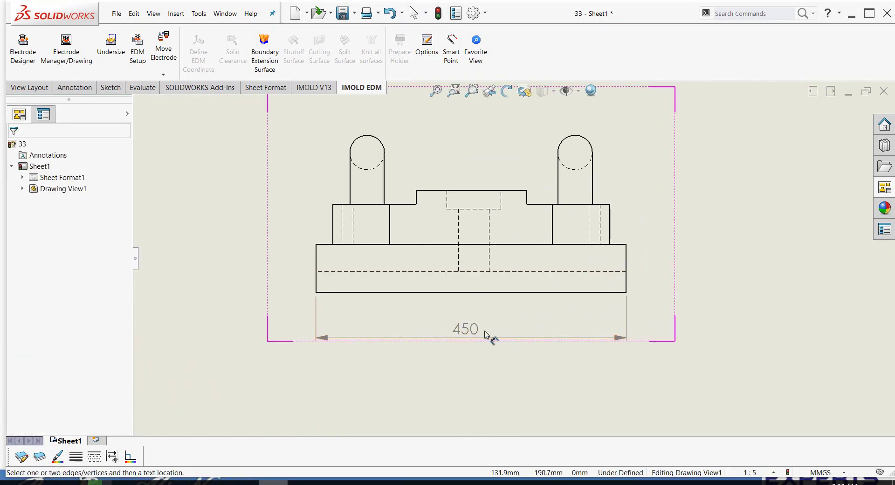
scroll(485, 334, "up", 2)
Step: Give the 450 dimension its own 36-point font instead of the document font
left_click(483, 310)
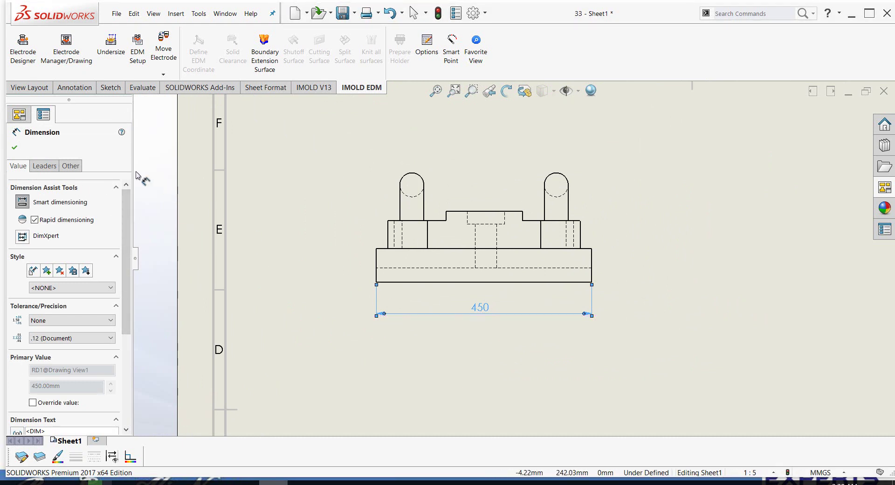
left_click(71, 166)
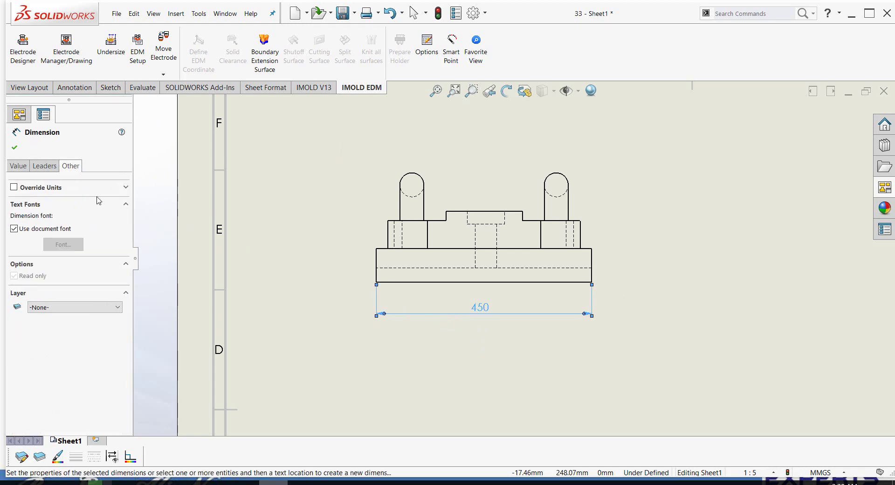
left_click(36, 231)
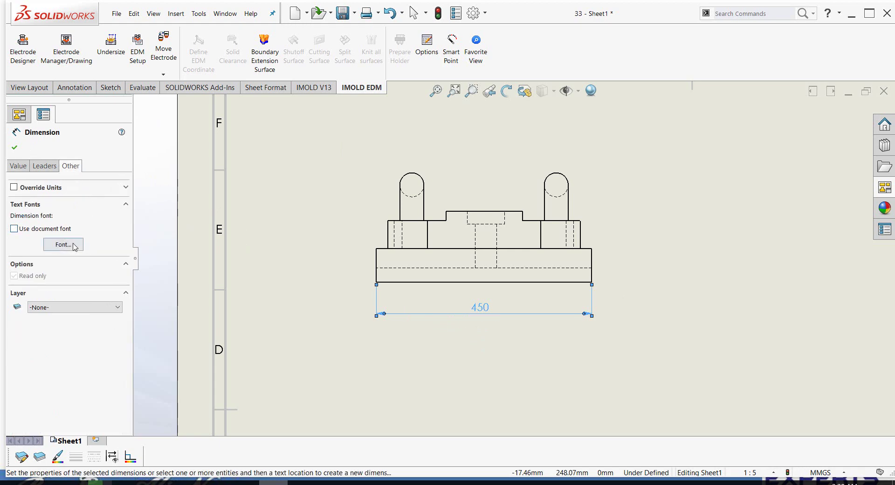
left_click(74, 246)
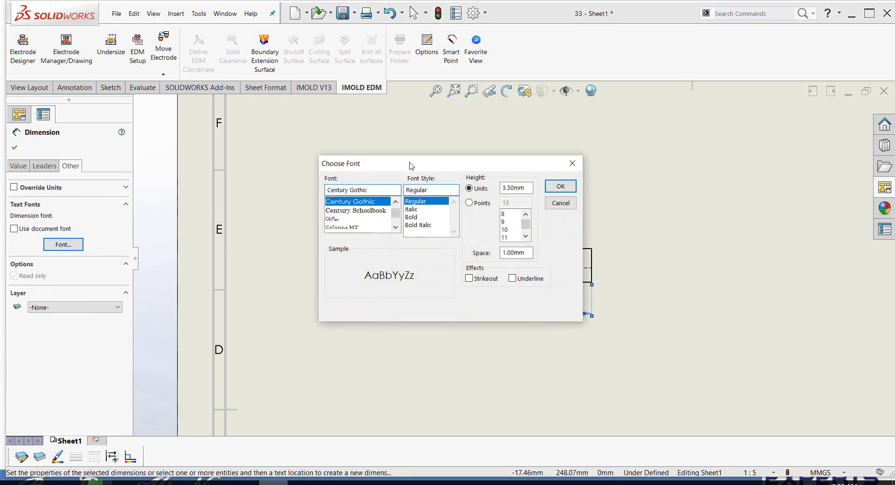
left_click_drag(410, 164, 201, 99)
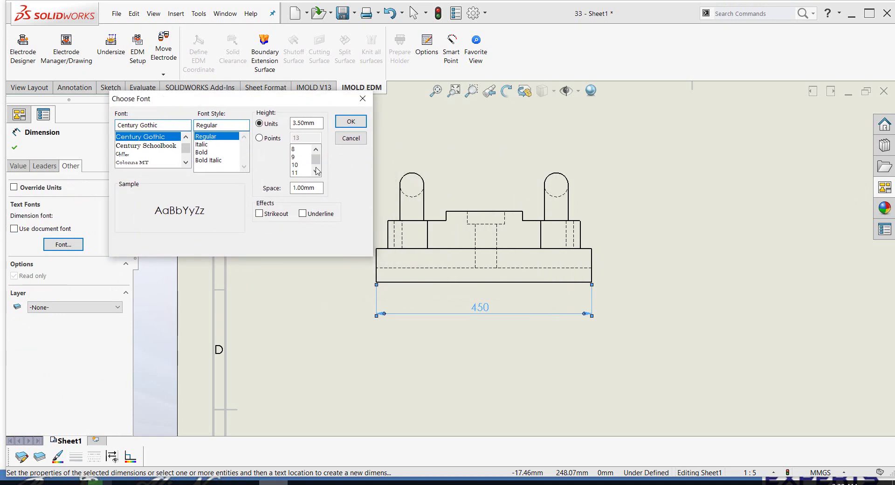
left_click(260, 138)
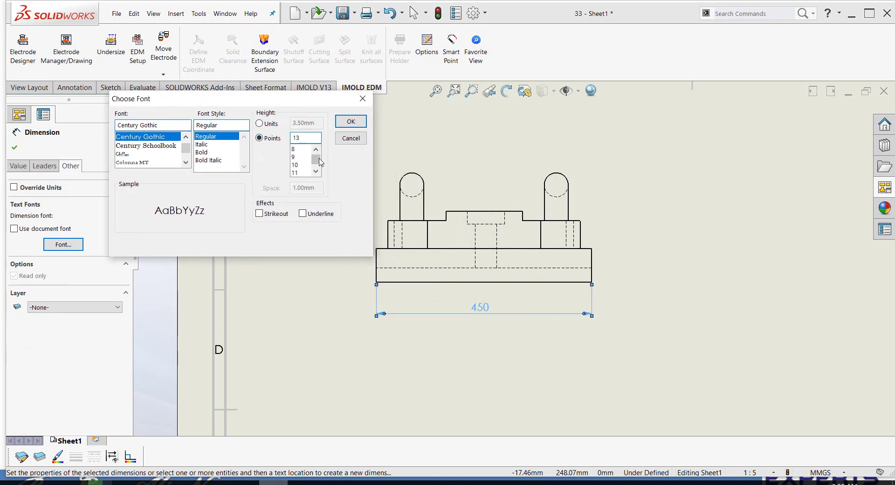
left_click_drag(319, 162, 320, 169)
left_click(297, 157)
left_click(351, 121)
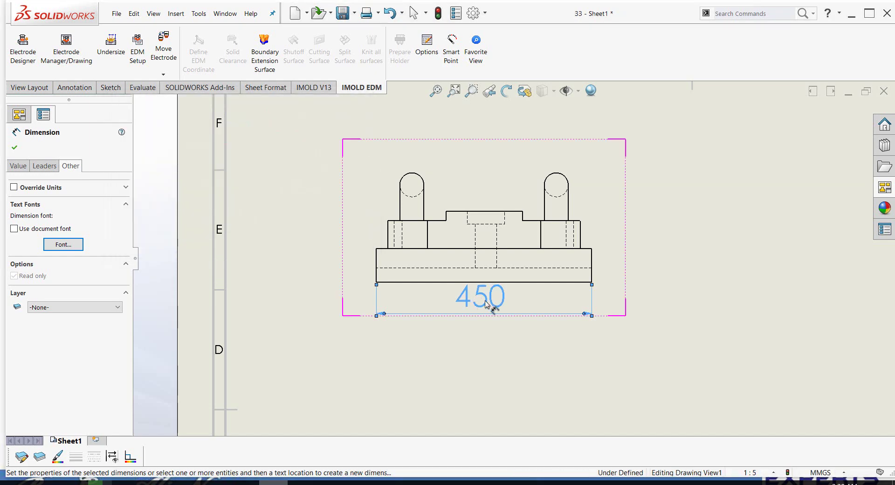
left_click(490, 356)
scroll(506, 328, "down", 2)
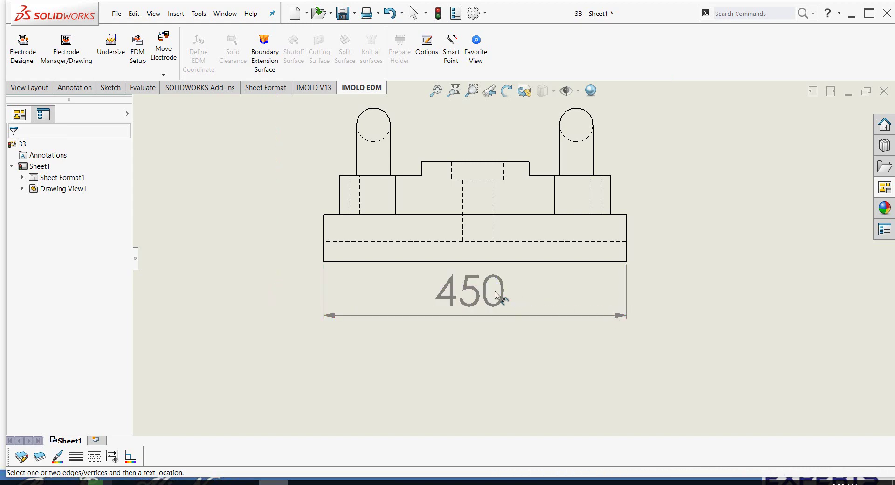
Step: In Document Properties > Dimensions, make arrowheads scale with dimension text height
scroll(466, 303, "up", 2)
scroll(468, 342, "down", 2)
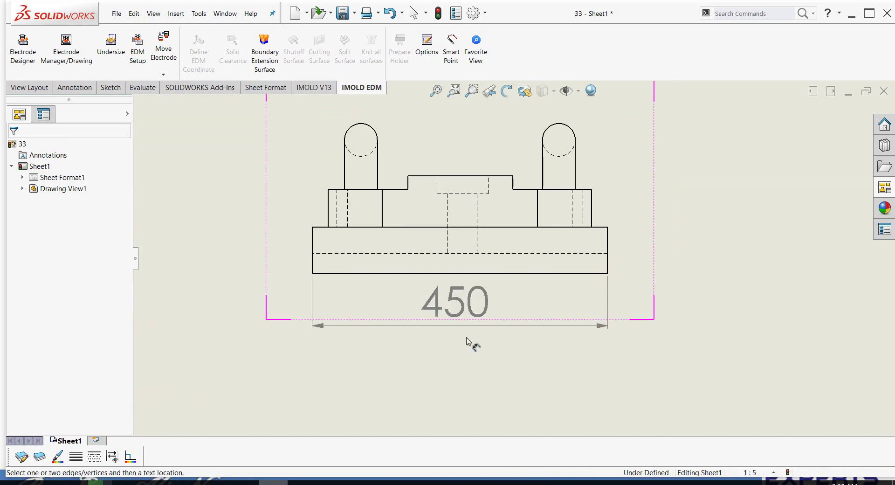
scroll(540, 290, "up", 1)
scroll(540, 289, "up", 1)
scroll(539, 289, "up", 1)
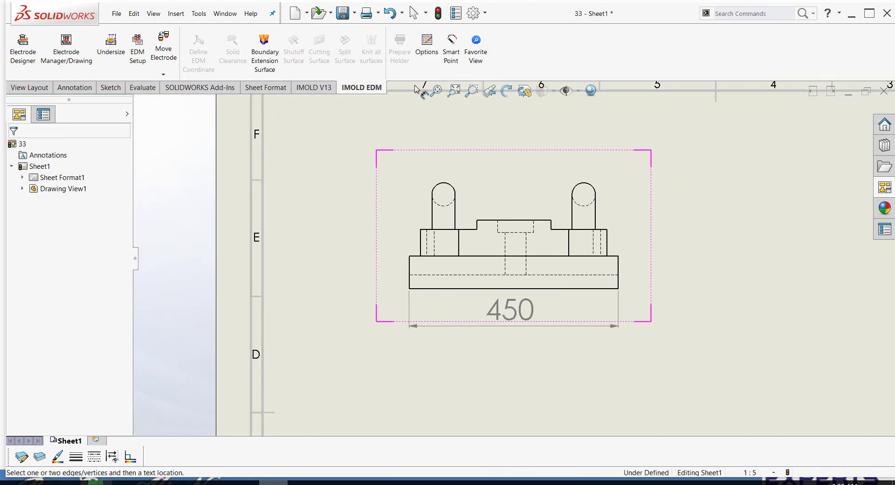
left_click(487, 15)
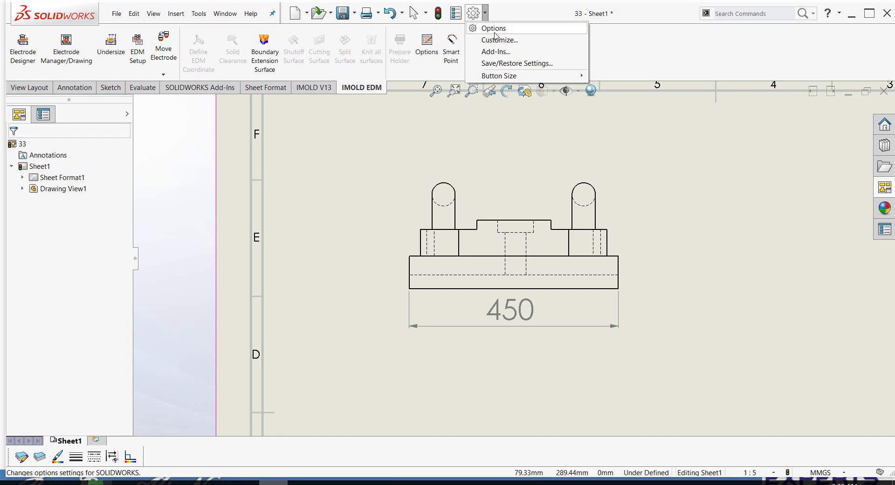
left_click(495, 34)
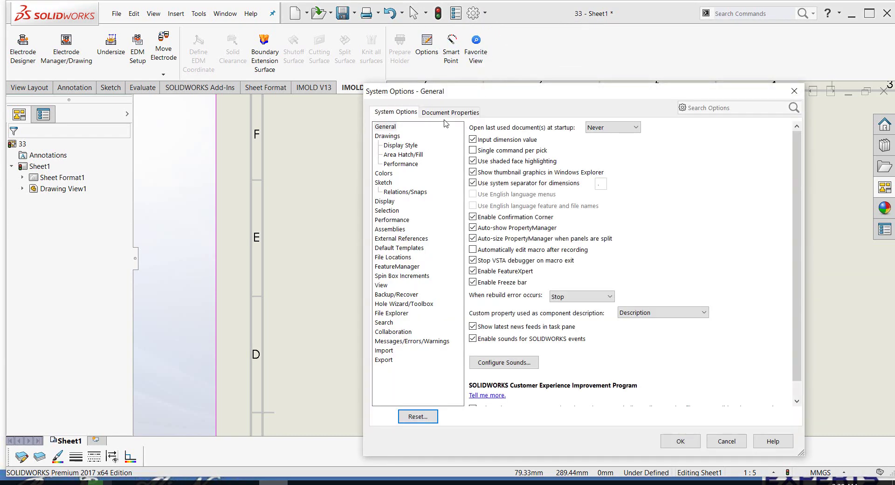
left_click(449, 112)
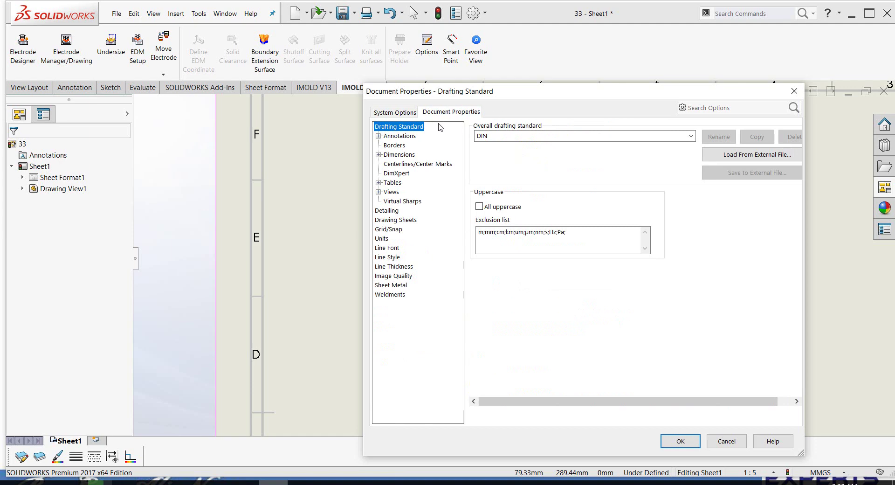
left_click(402, 155)
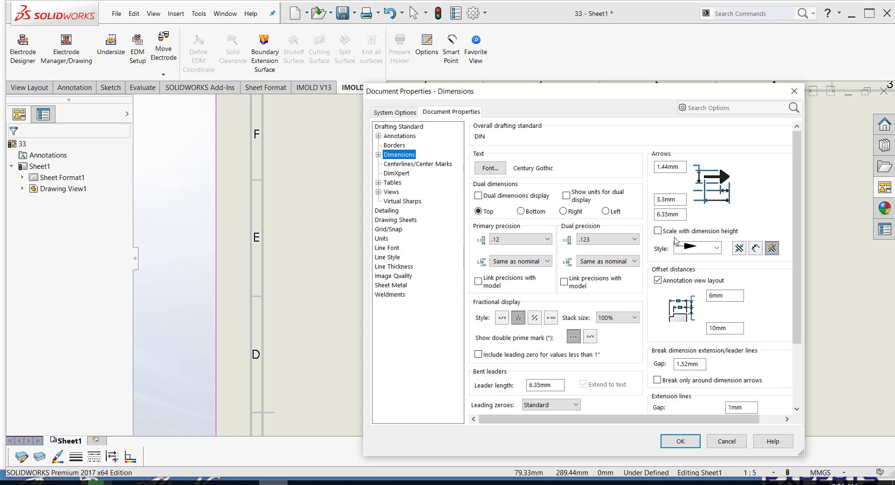
left_click(668, 232)
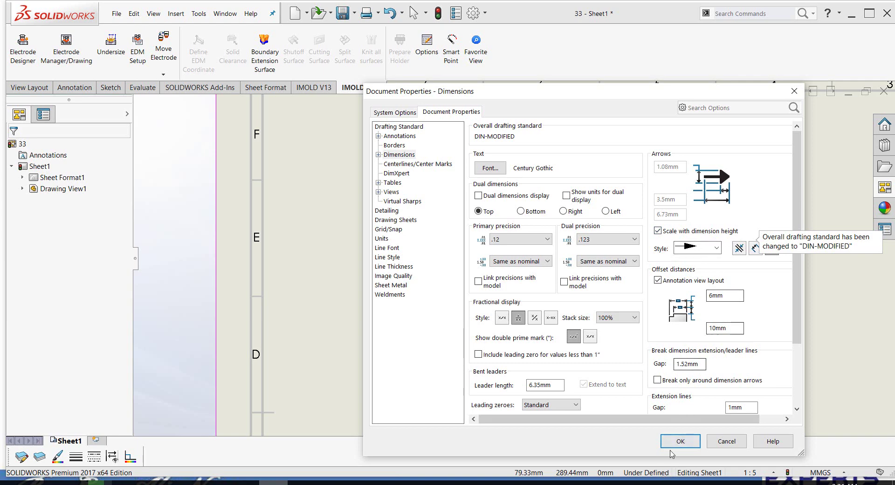
left_click(686, 445)
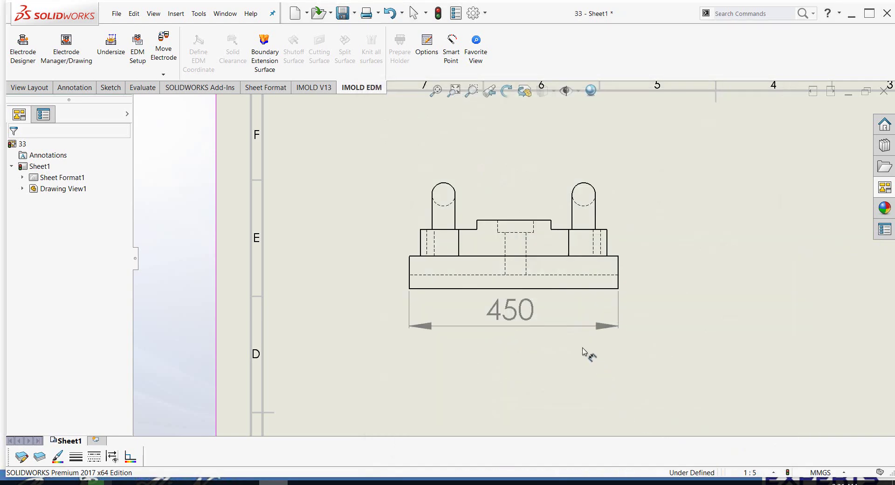
Step: Move the 450 dimension further below the front view
scroll(524, 340, "down", 3)
scroll(536, 357, "up", 2)
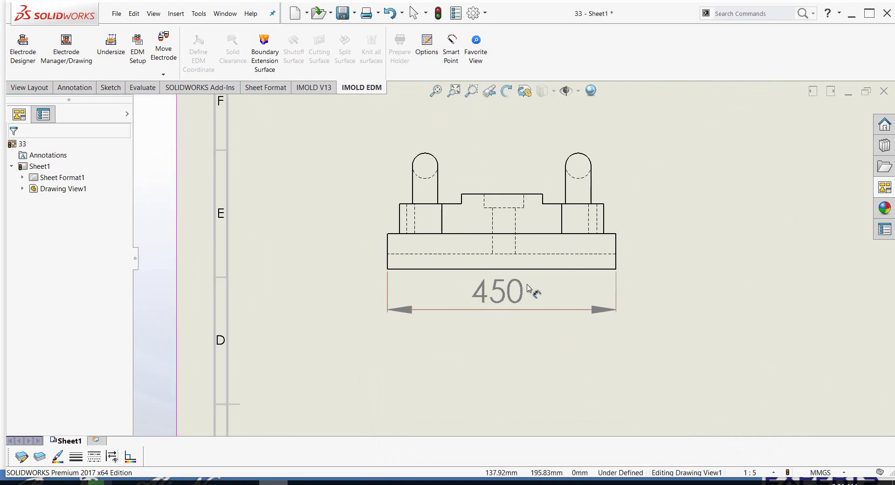
left_click_drag(504, 291, 511, 319)
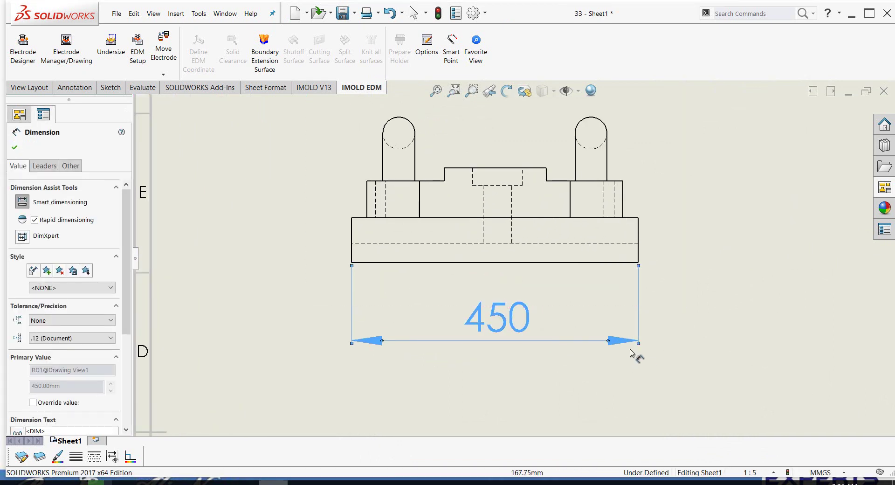
left_click(583, 369)
right_click_drag(589, 371, 568, 364)
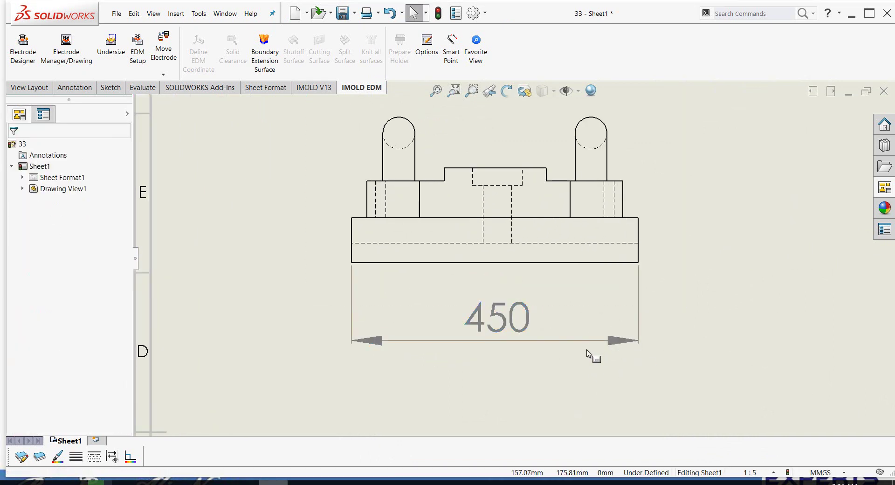
Step: Add a 128 height dimension to the right of the part, then select the 450 dimension
right_click_drag(623, 194, 643, 205)
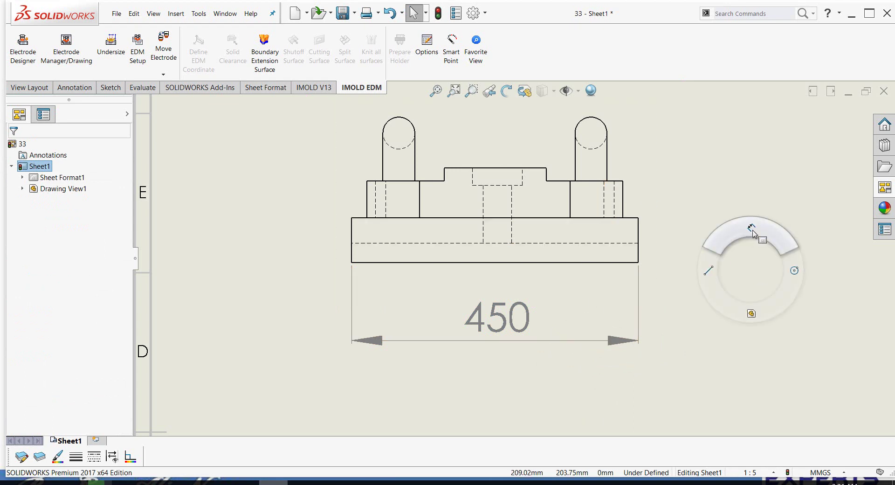
left_click(621, 183)
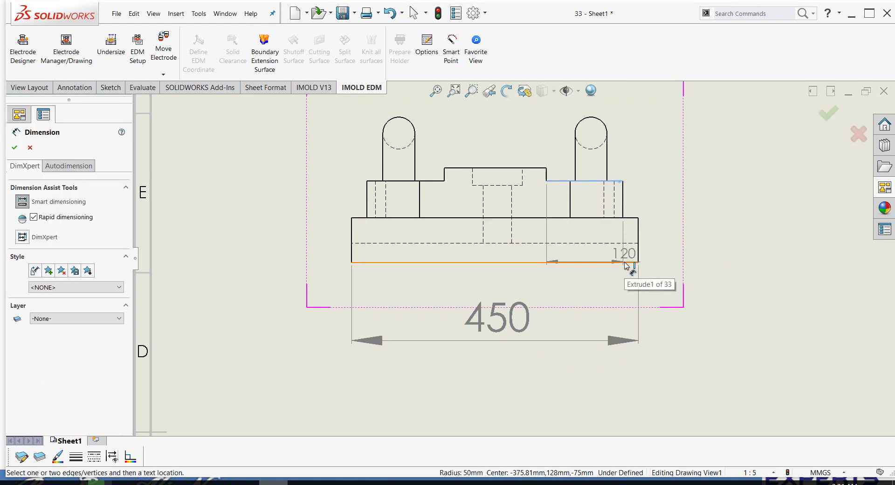
left_click(630, 262)
left_click(743, 234)
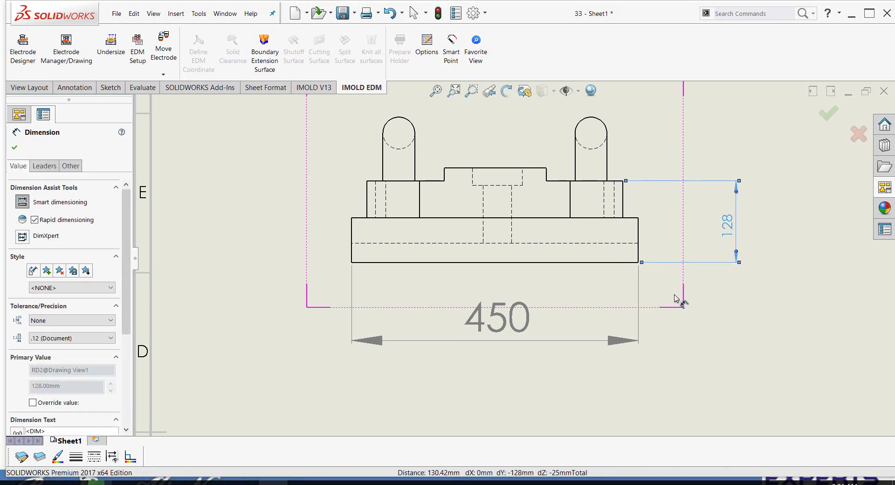
key("Escape")
key("Escape")
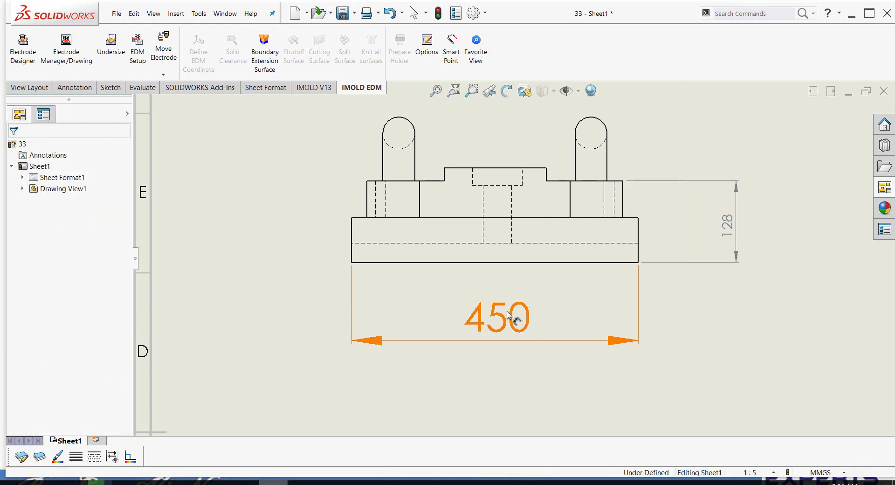
left_click(513, 317)
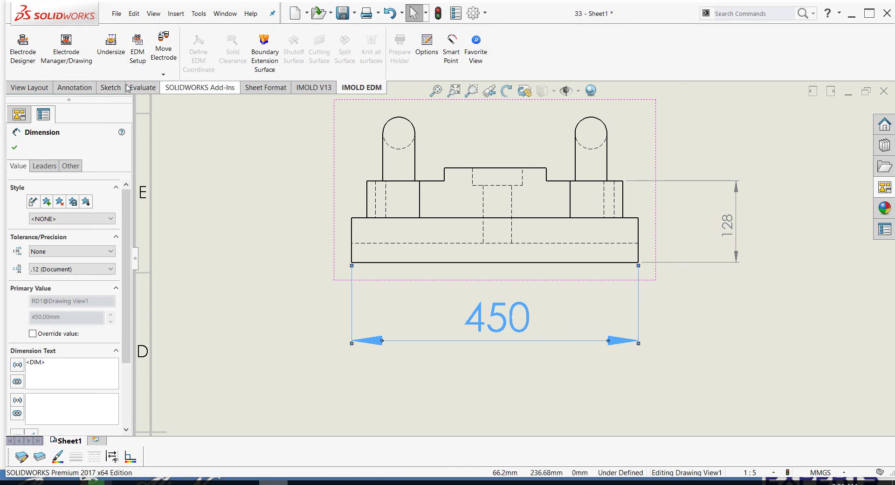
Step: Copy the 450 dimension's large-text formatting onto the 128 dimension with Format Painter
left_click(76, 88)
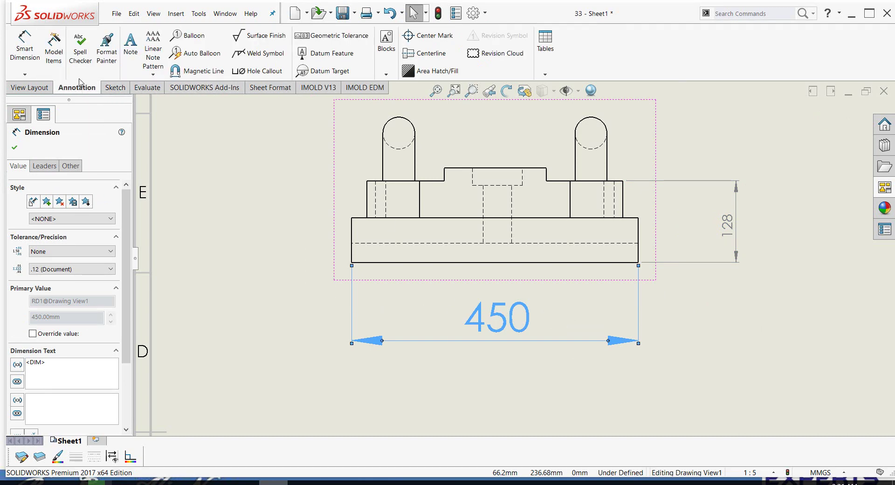
left_click(117, 59)
left_click(734, 229)
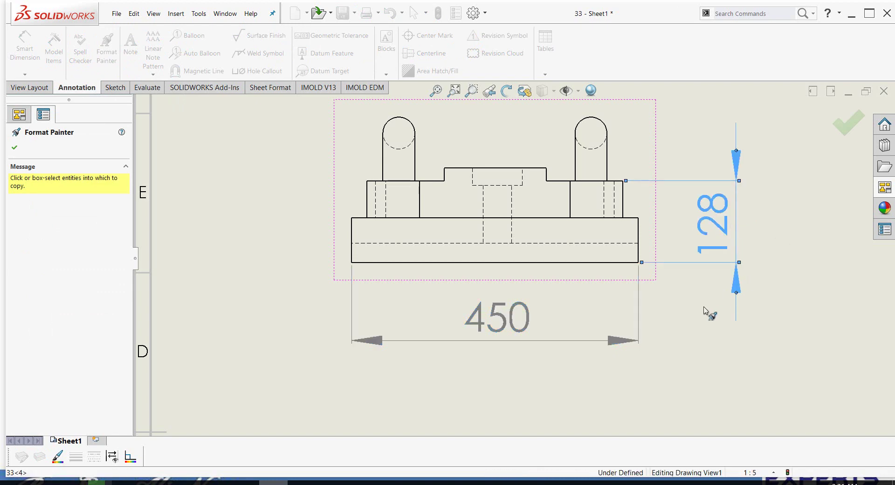
left_click(15, 148)
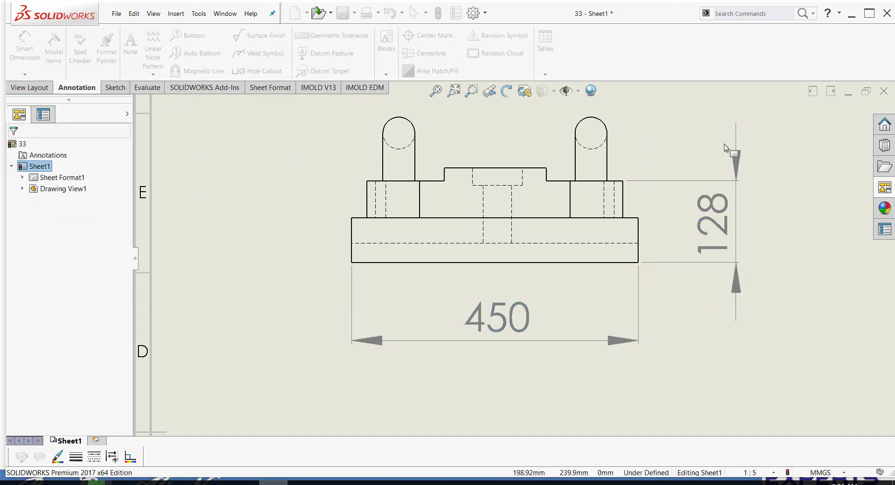
Step: Flip the 128 dimension's arrows to point inward
left_click(736, 153)
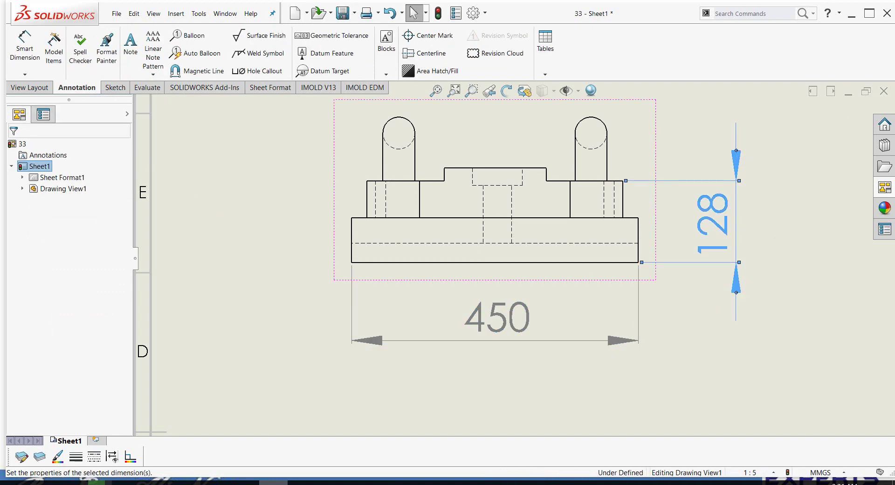
left_click(737, 152)
left_click(770, 247)
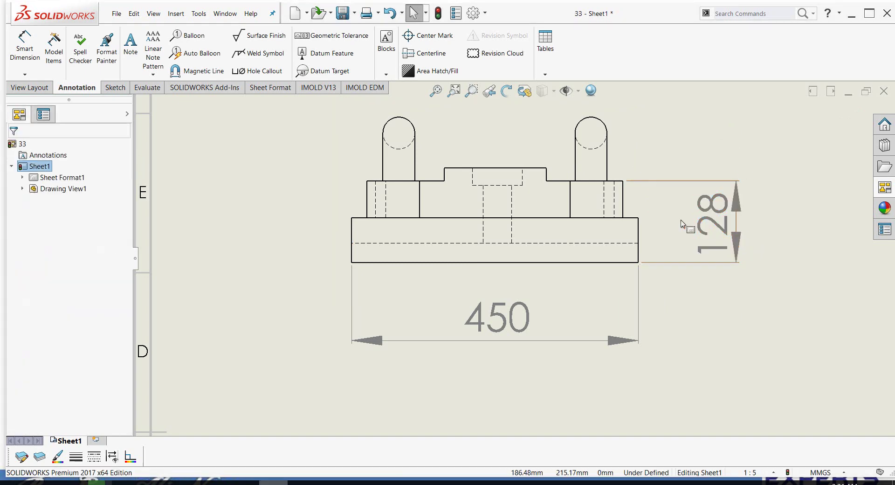
scroll(679, 226, "down", 2)
scroll(690, 215, "down", 1)
scroll(652, 242, "up", 2)
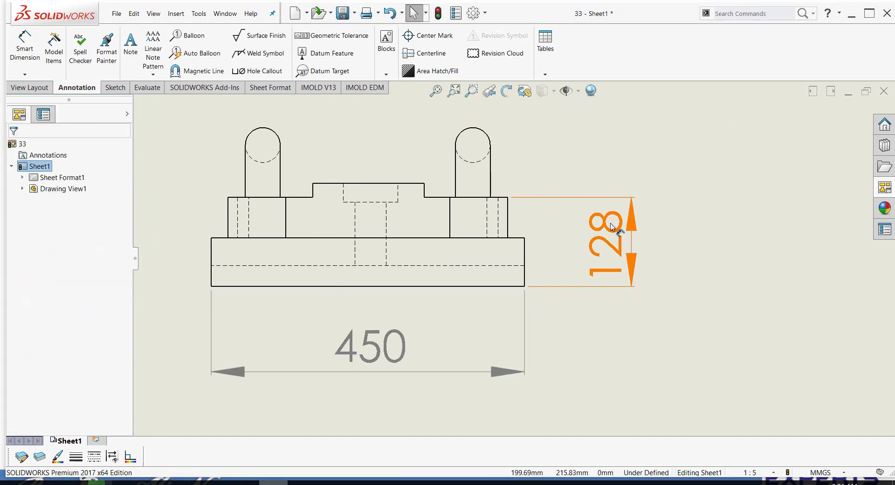
scroll(618, 219, "down", 2)
scroll(560, 308, "up", 3)
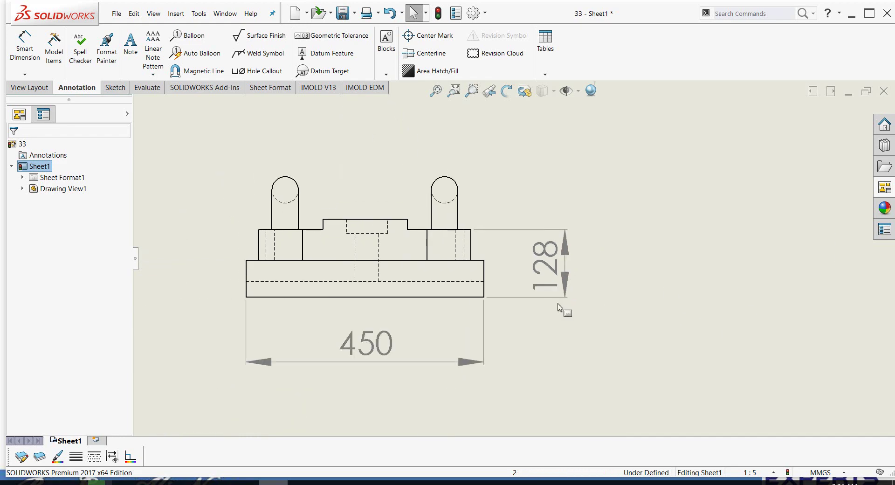
Step: Select and deselect the 128 and 450 dimensions to compare their formatting
left_click(562, 300)
scroll(513, 348, "down", 1)
left_click(485, 349)
scroll(486, 348, "down", 3)
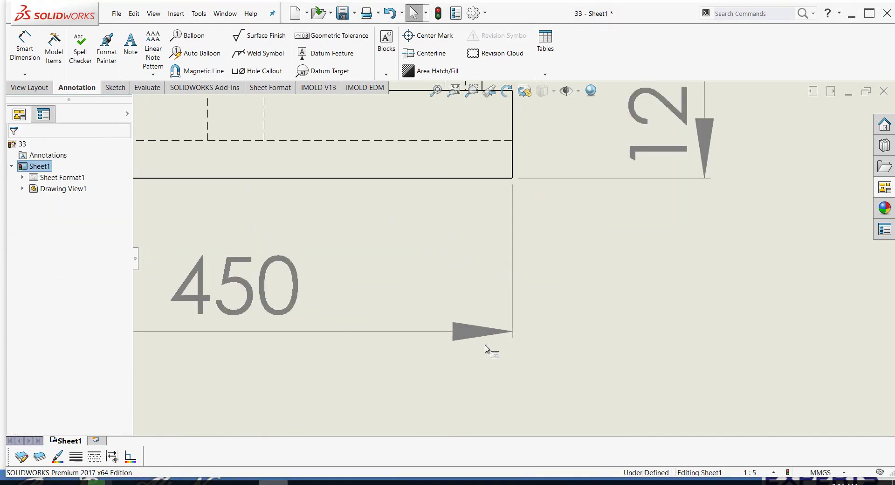
left_click(474, 337)
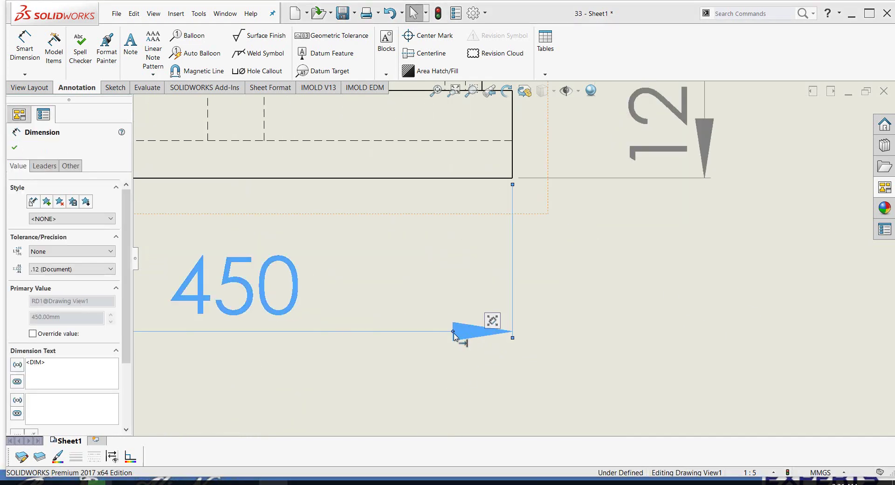
left_click(480, 360)
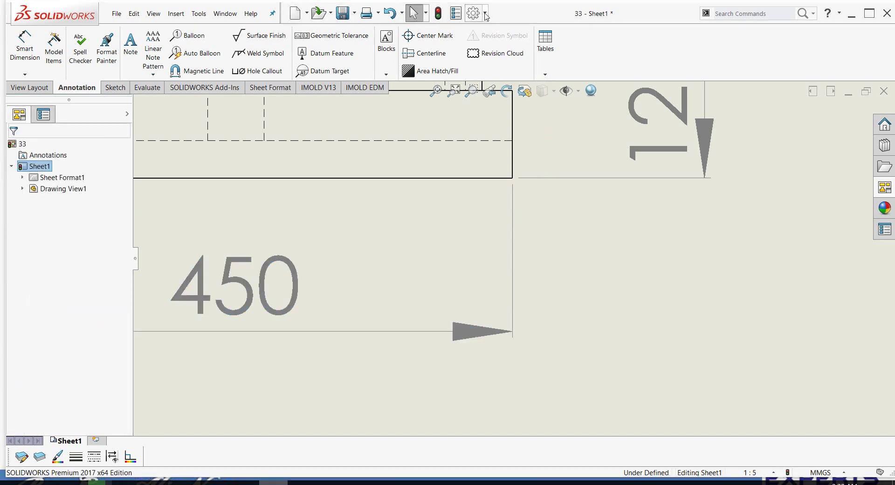
left_click(487, 14)
Step: Set the document's dimension arrow style to dots in Document Properties > Dimensions
left_click(493, 28)
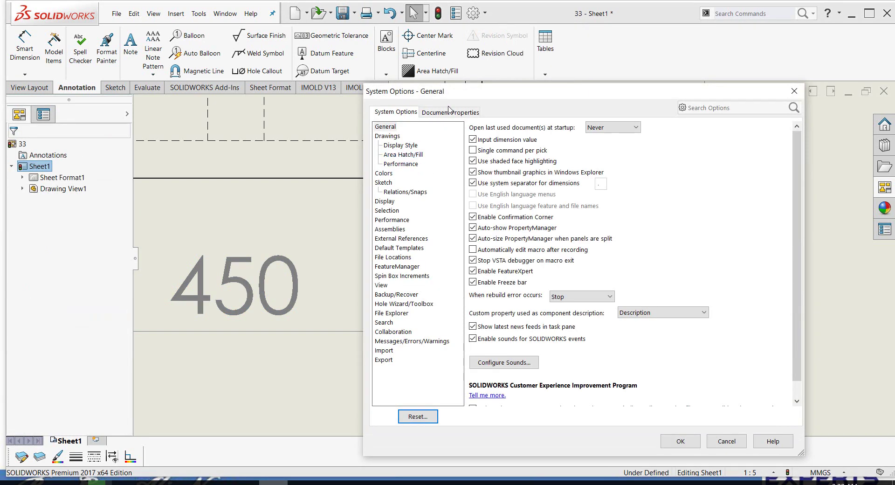
left_click(451, 112)
left_click(399, 154)
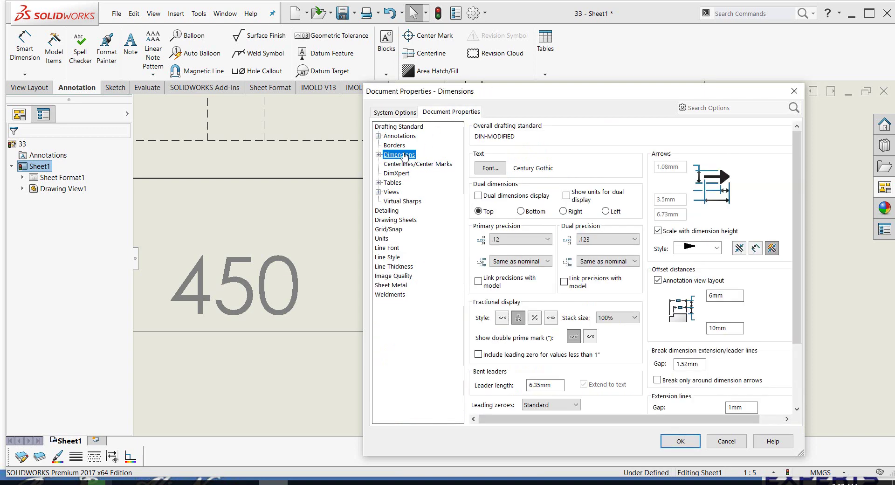
left_click(707, 250)
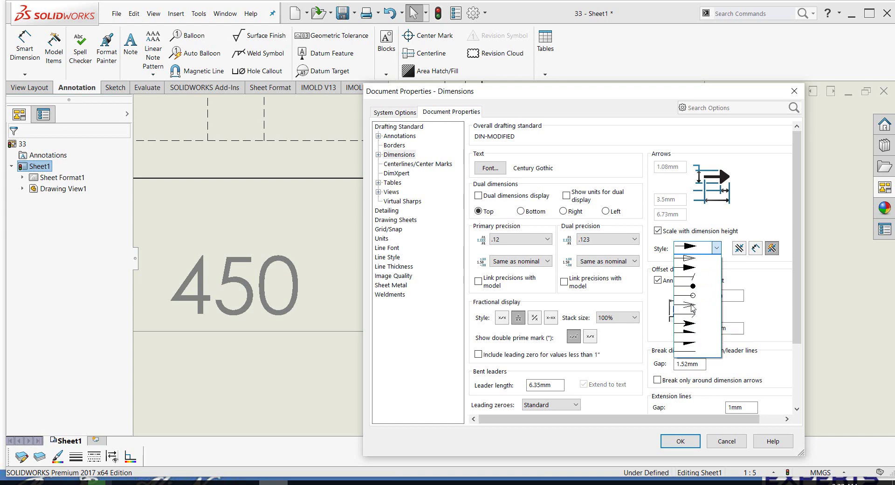
left_click(695, 267)
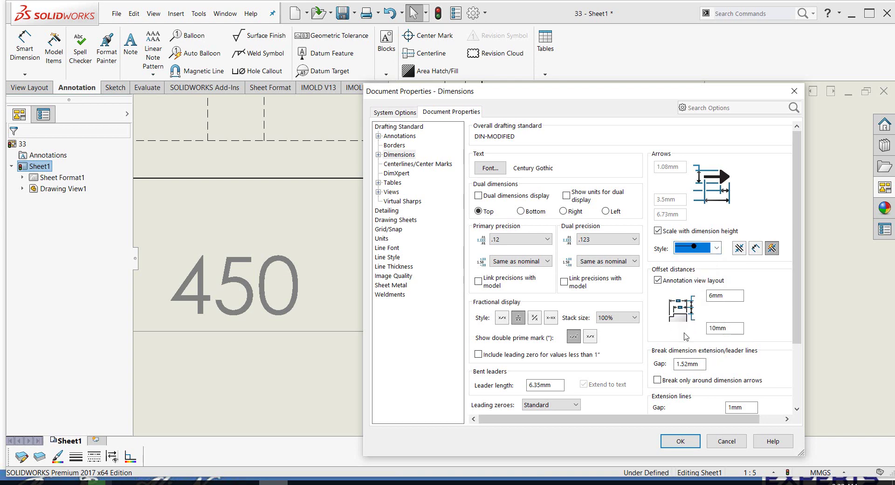
left_click(680, 441)
Step: Zoom around the sheet to inspect the dot-ended 450 and 128 dimensions
scroll(599, 336, "up", 1)
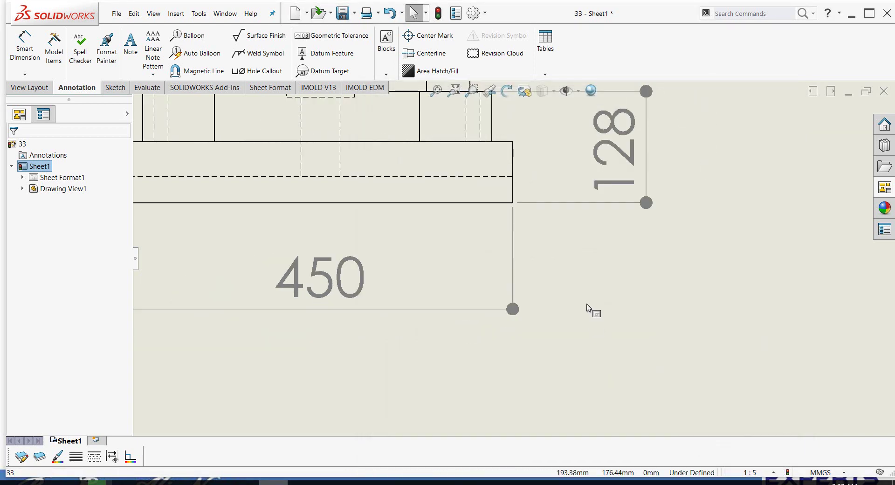
scroll(590, 327, "up", 3)
scroll(600, 311, "down", 1)
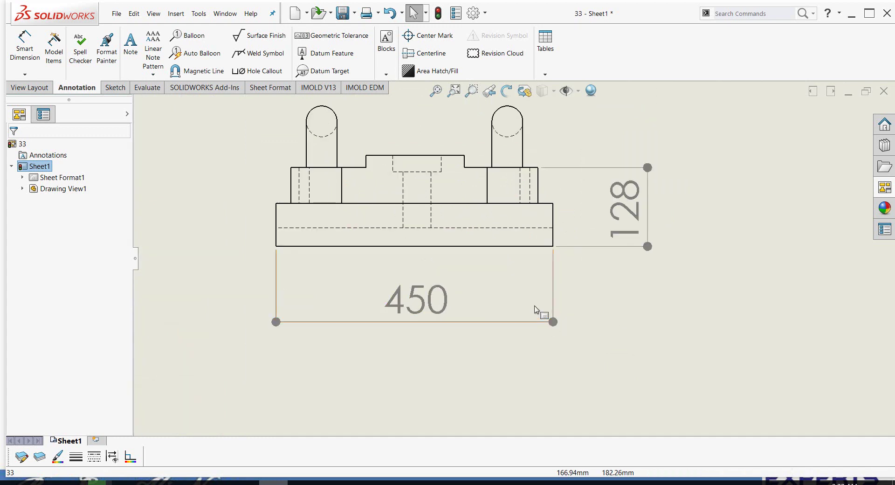
scroll(459, 228, "up", 1)
scroll(467, 252, "down", 2)
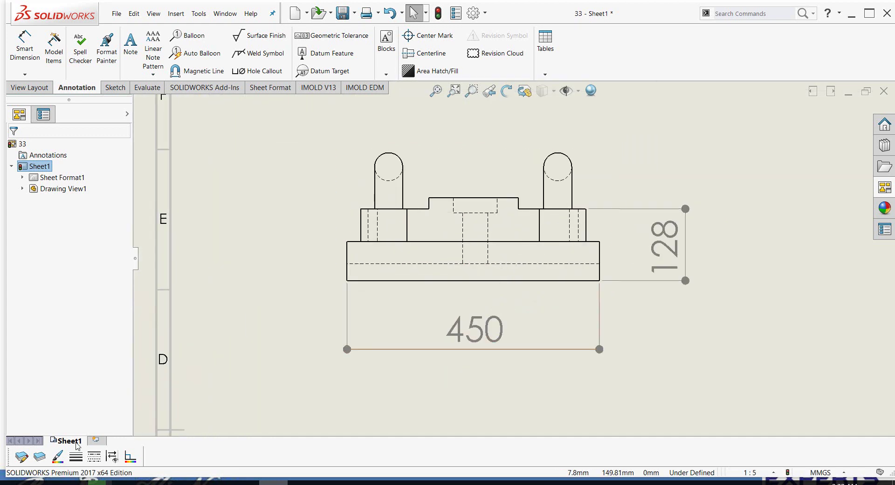
scroll(336, 254, "down", 1)
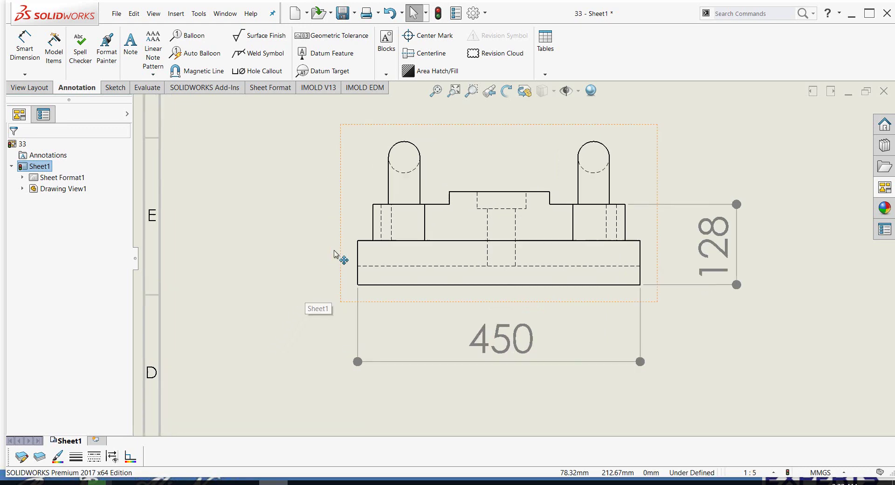
scroll(562, 301, "up", 2)
scroll(563, 342, "down", 2)
scroll(562, 341, "up", 2)
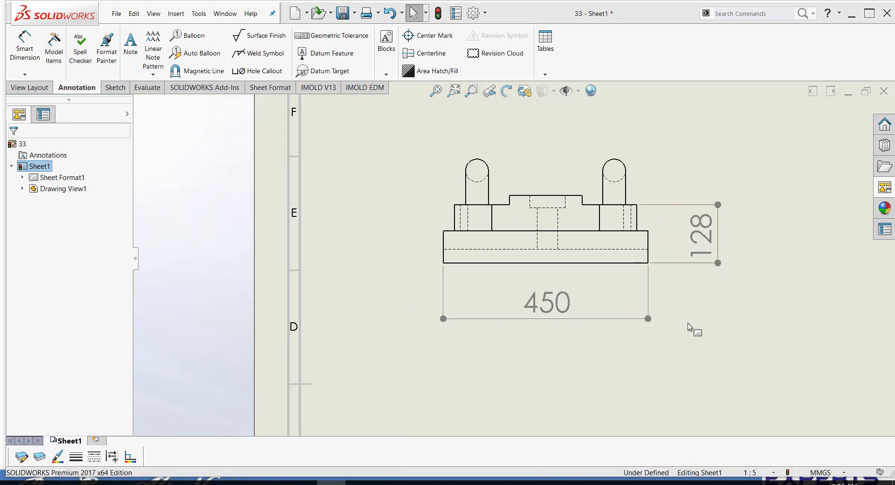
scroll(592, 196, "down", 1)
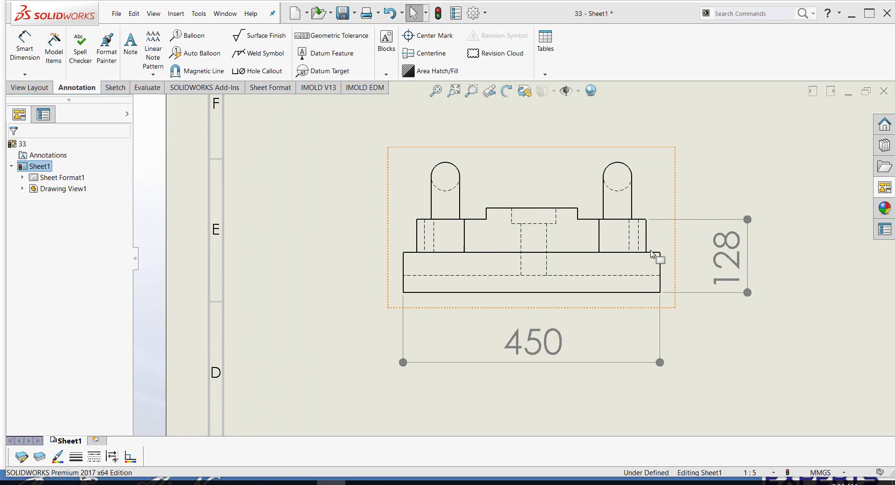
Step: Switch the document's dimension arrow style back to solid filled arrowheads
left_click(485, 13)
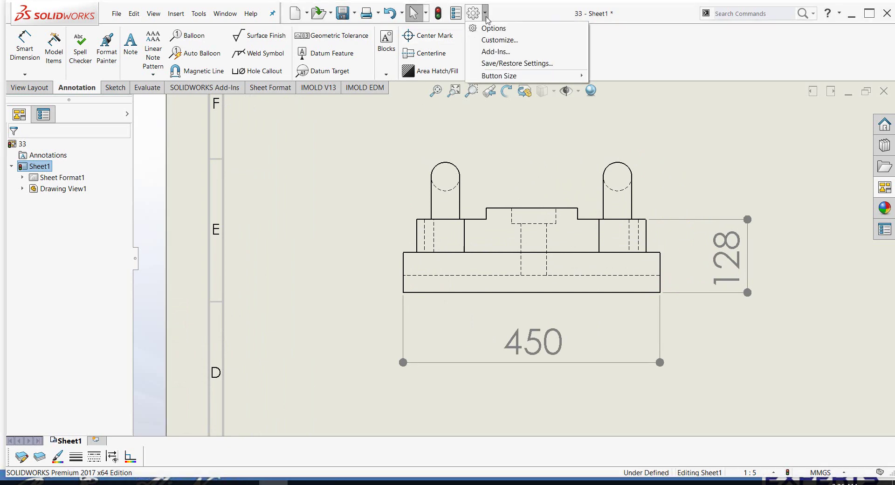
left_click(488, 29)
left_click(111, 133)
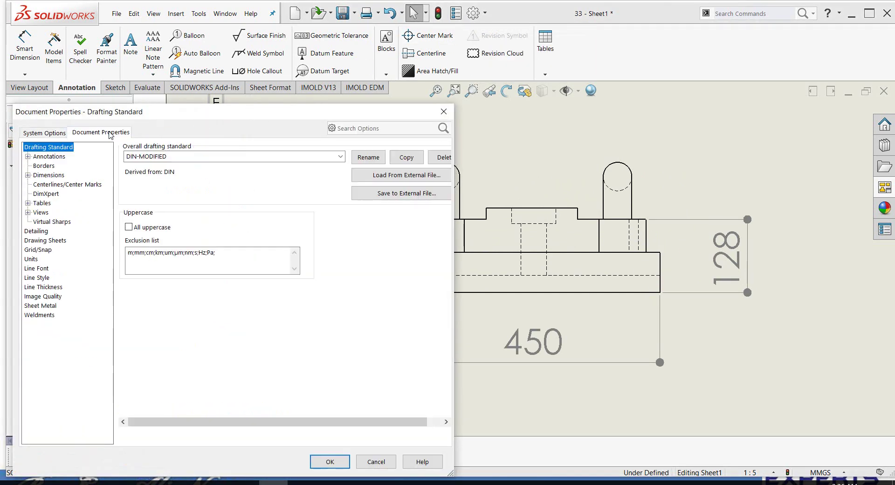
left_click(48, 175)
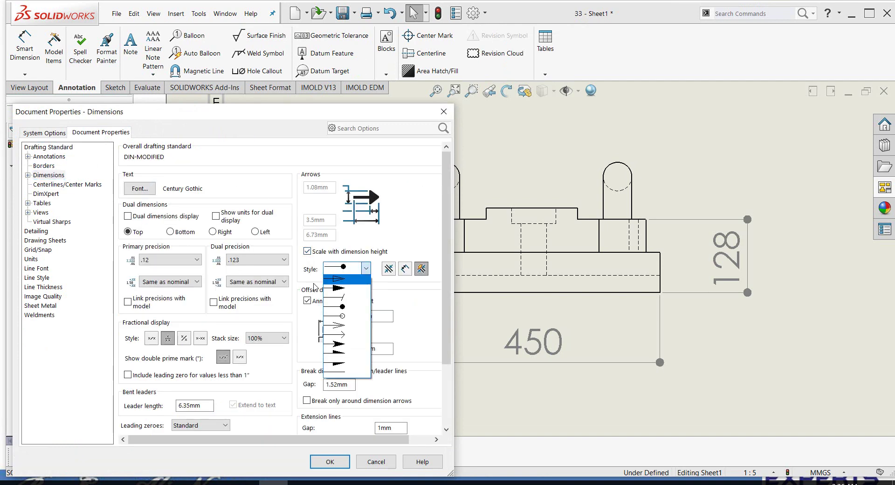
left_click(335, 288)
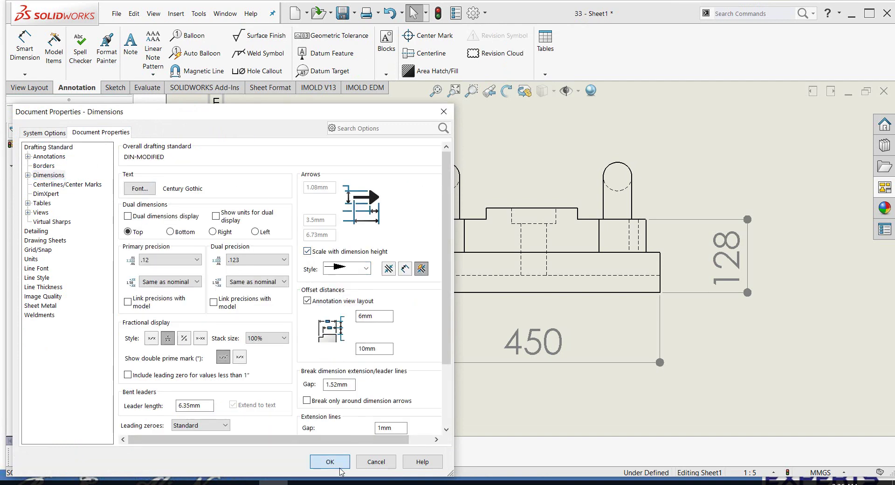
left_click(340, 468)
scroll(450, 368, "down", 3)
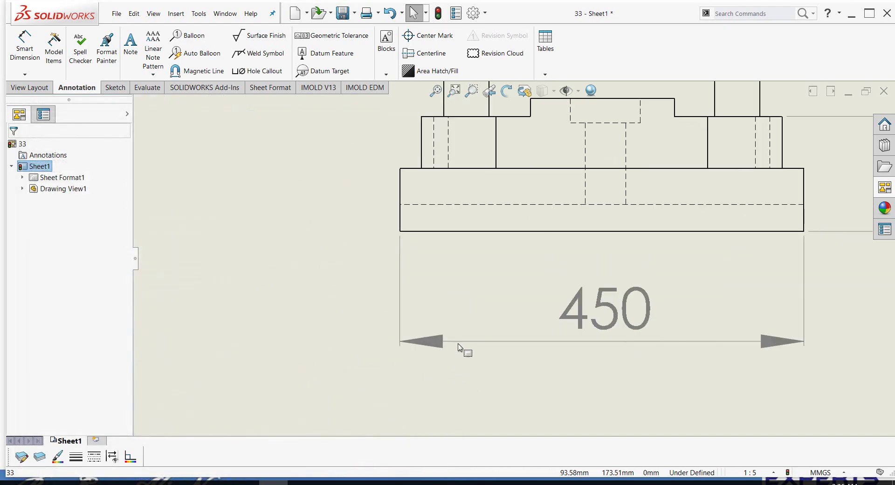
scroll(462, 345, "up", 3)
scroll(620, 214, "down", 1)
scroll(653, 217, "down", 2)
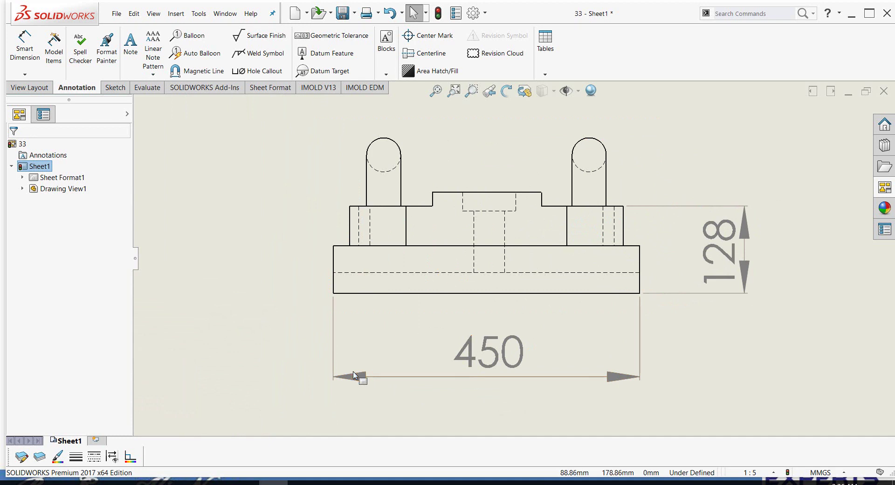
Step: Change the 450 dimension's left arrowhead to a dot
left_click(380, 377)
scroll(394, 369, "down", 2)
scroll(393, 368, "down", 2)
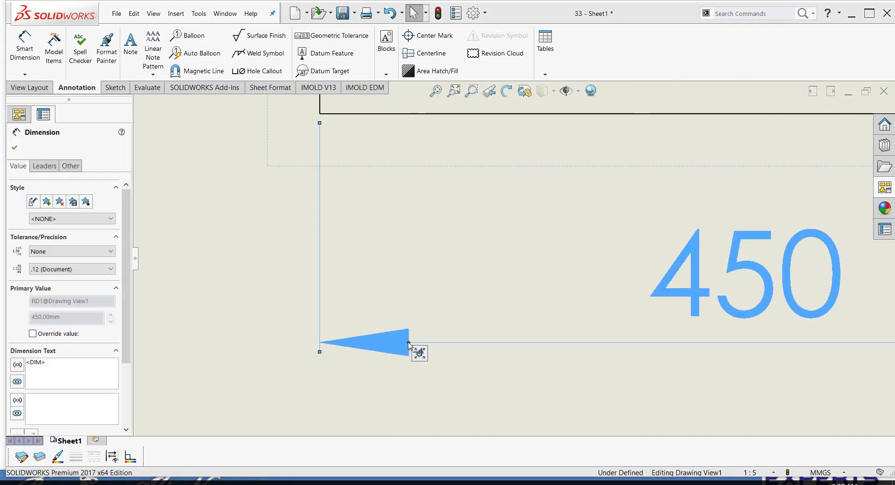
left_click(408, 344)
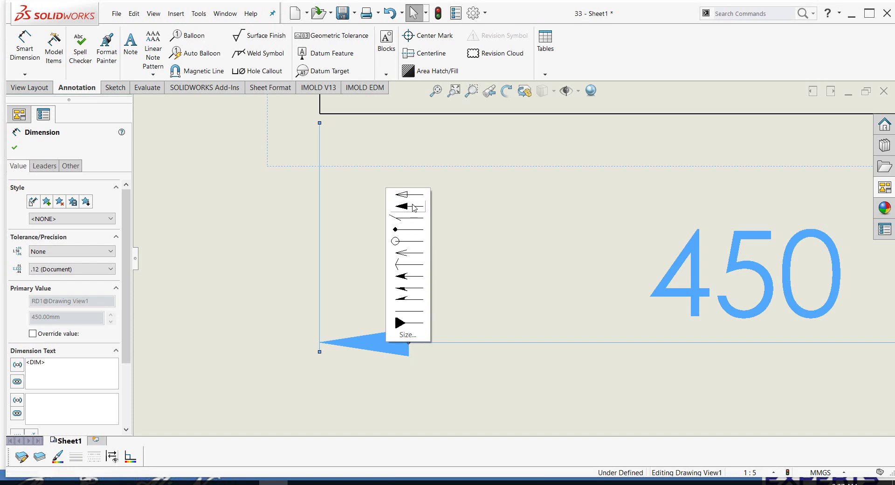
left_click(403, 229)
left_click(439, 384)
scroll(439, 384, "up", 3)
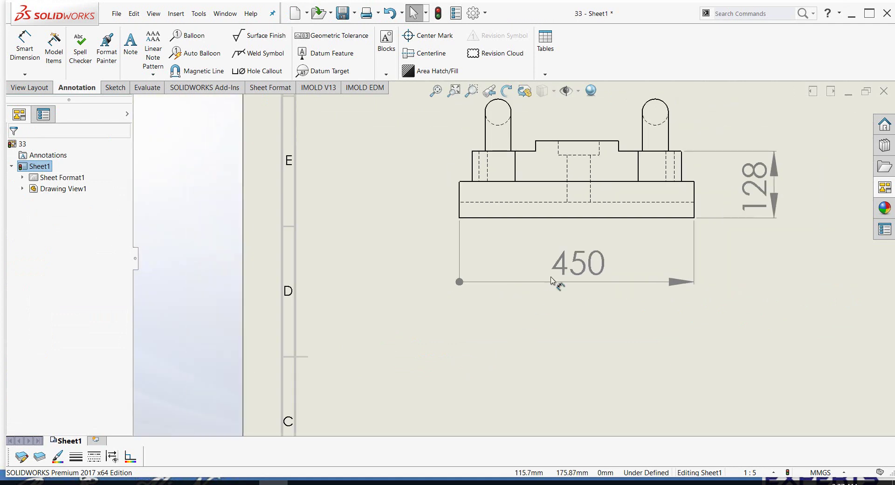
scroll(569, 281, "down", 2)
scroll(586, 282, "up", 1)
scroll(567, 281, "down", 1)
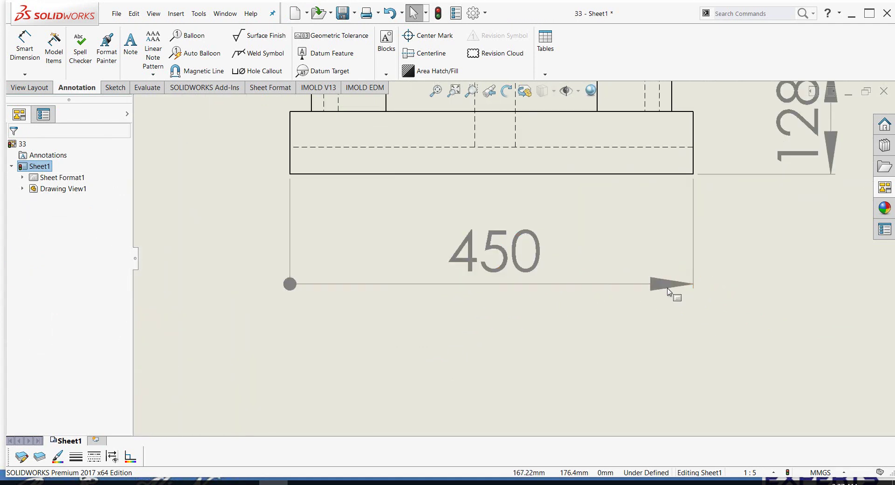
Step: Change the 450 dimension's right arrowhead to a dot as well
left_click(660, 290)
scroll(656, 289, "down", 1)
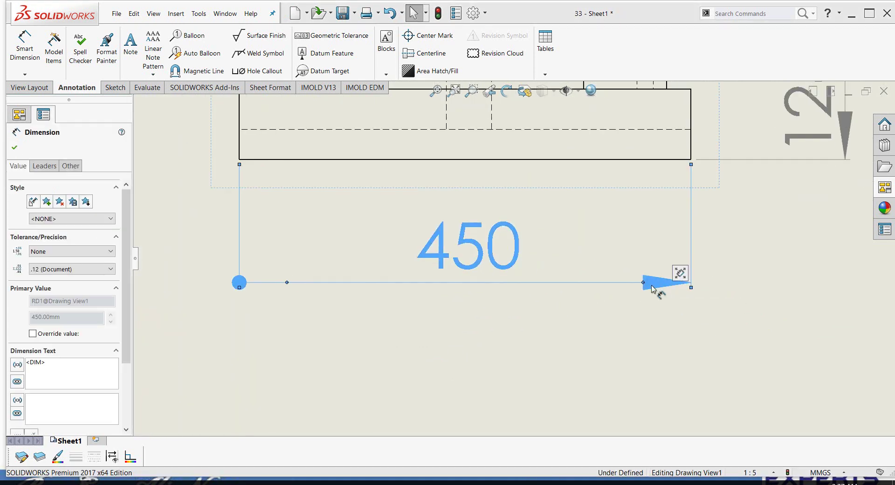
left_click(645, 283)
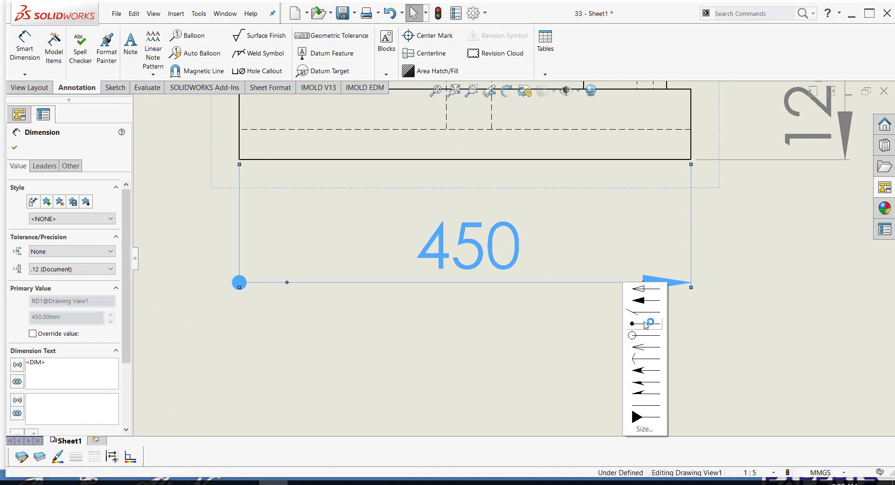
left_click(644, 325)
left_click(601, 357)
scroll(596, 360, "up", 2)
scroll(594, 364, "up", 1)
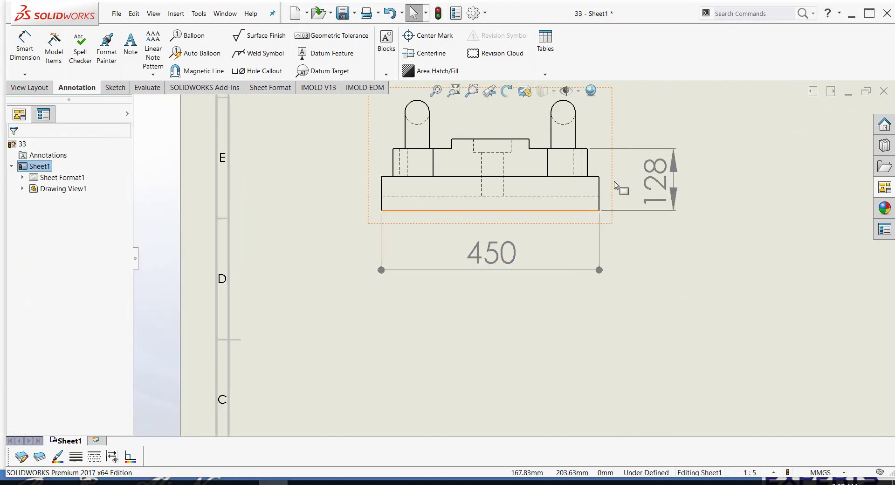
scroll(602, 326, "down", 1)
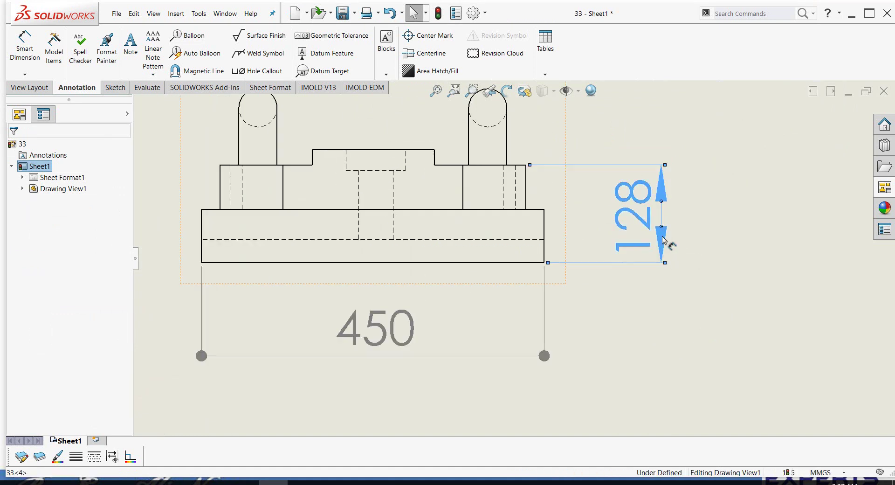
Step: Give the 128 dimension's arrows a custom size (1.08, 3.5, 6.73 mm) instead of the document arrow size
left_click(665, 251)
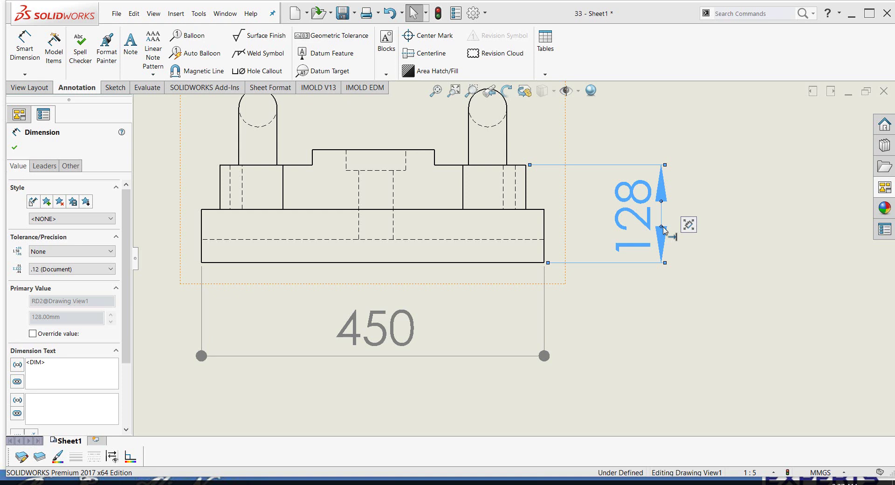
left_click(663, 228)
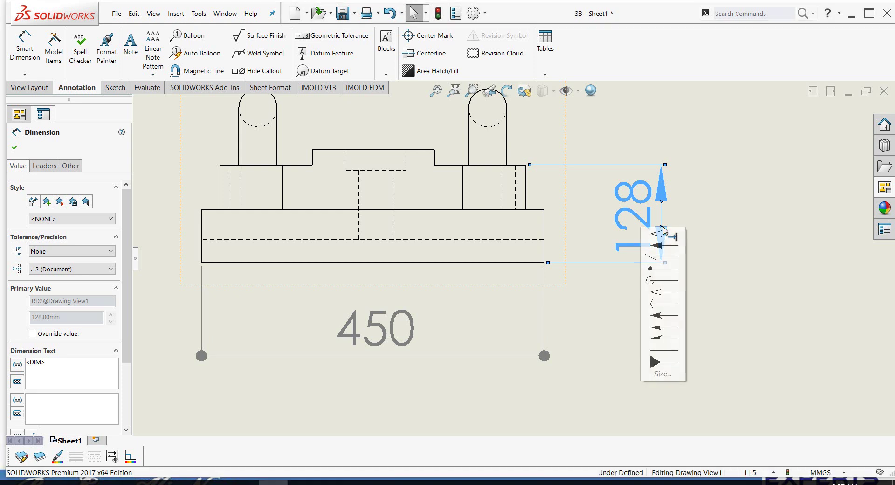
left_click(670, 375)
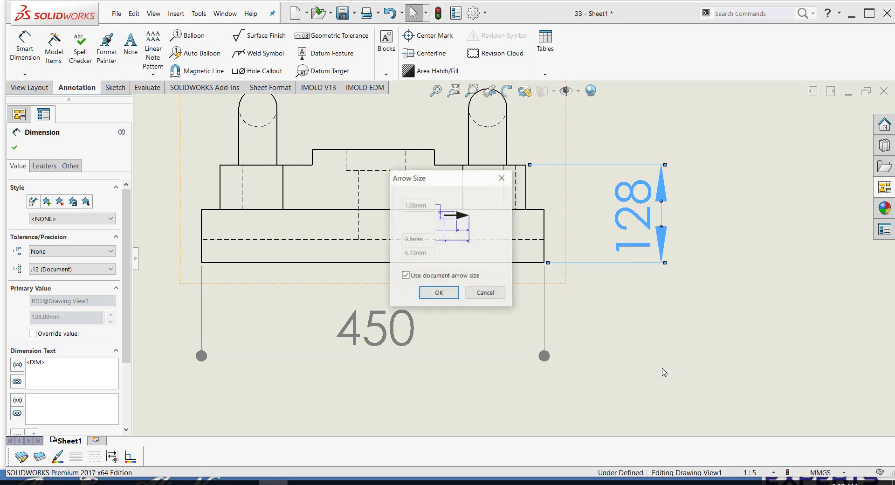
left_click(439, 276)
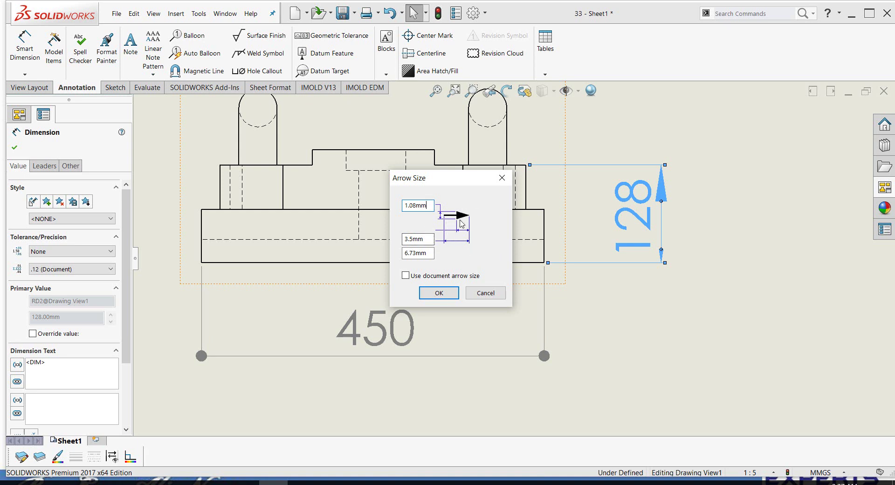
left_click(450, 297)
left_click(616, 319)
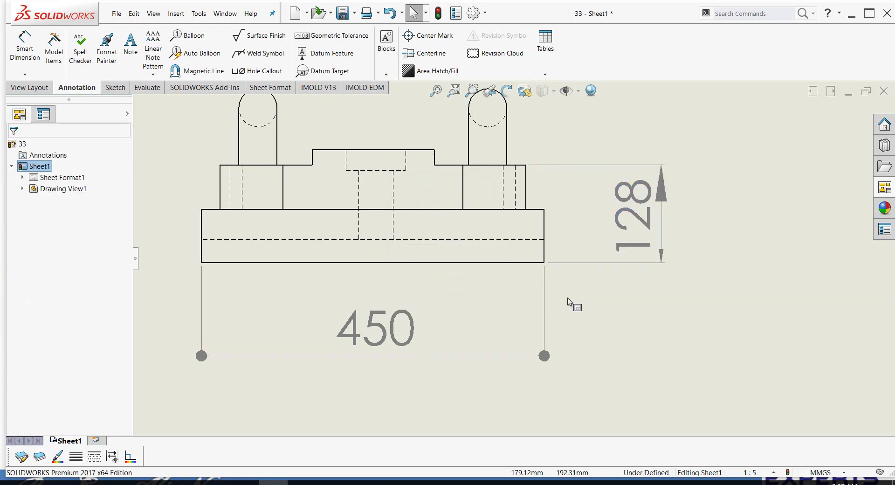
Step: Replace the old 128 dimension with a new 128 height dimension placed right of the part
left_click(396, 13)
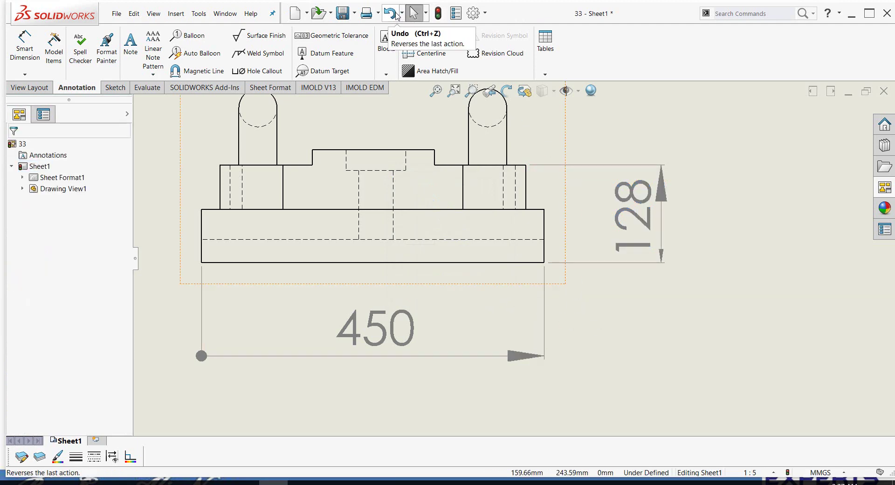
left_click(648, 205)
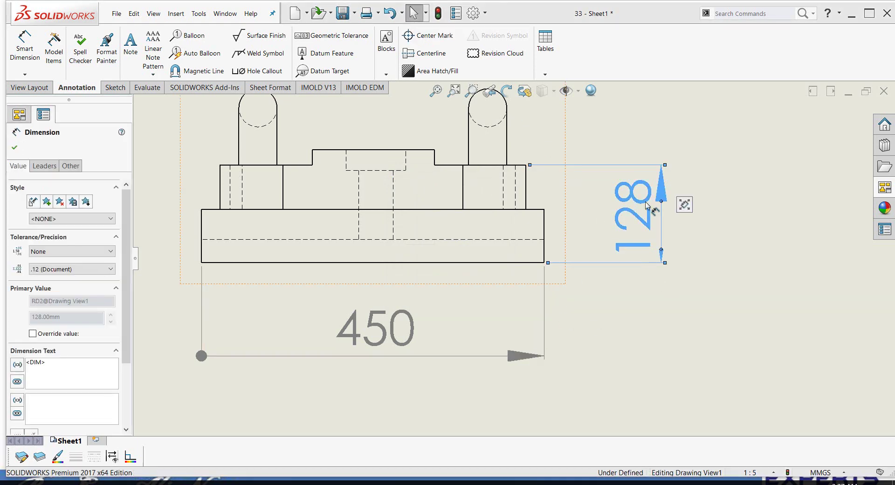
key("Delete")
right_click_drag(662, 216, 670, 182)
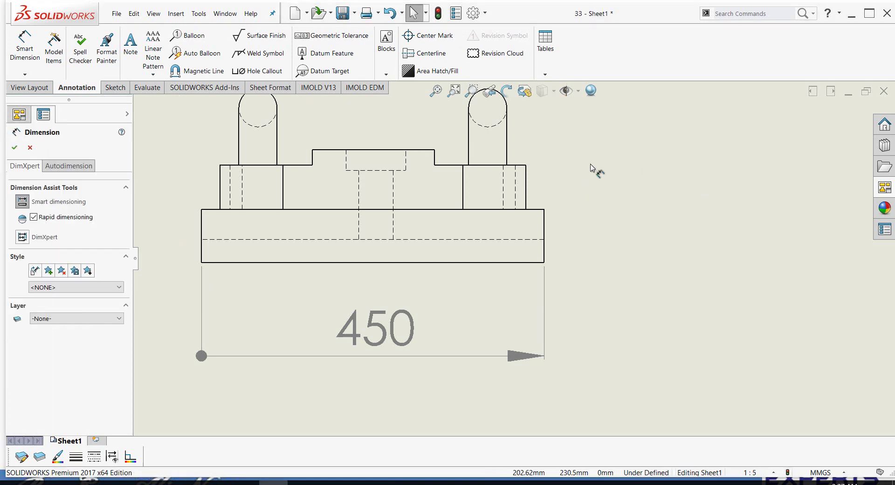
left_click(522, 169)
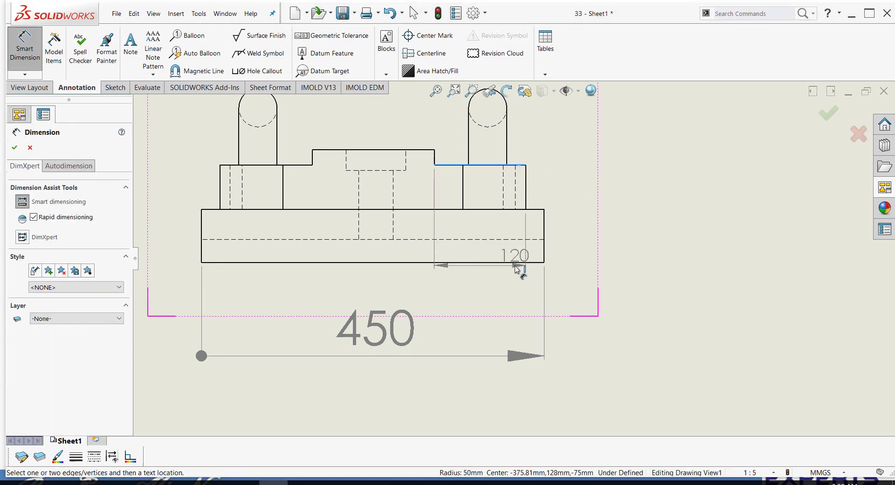
left_click(519, 262)
left_click(624, 230)
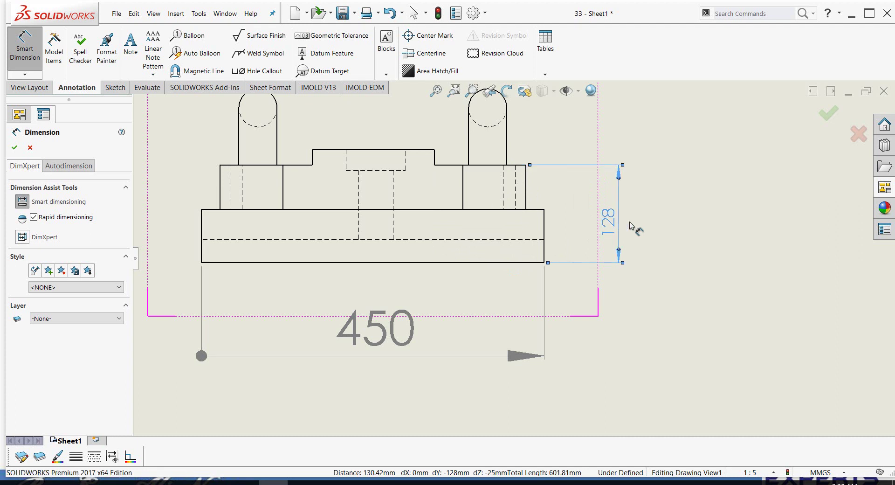
key("Escape")
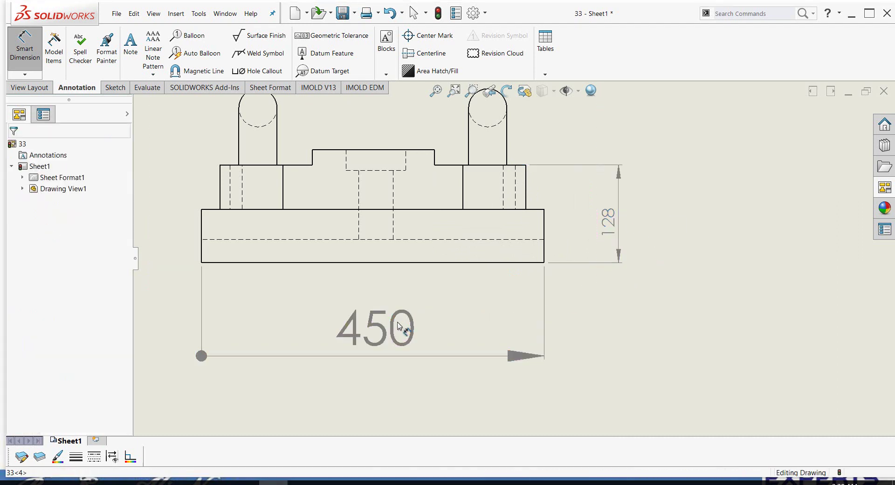
left_click(406, 327)
left_click(600, 352)
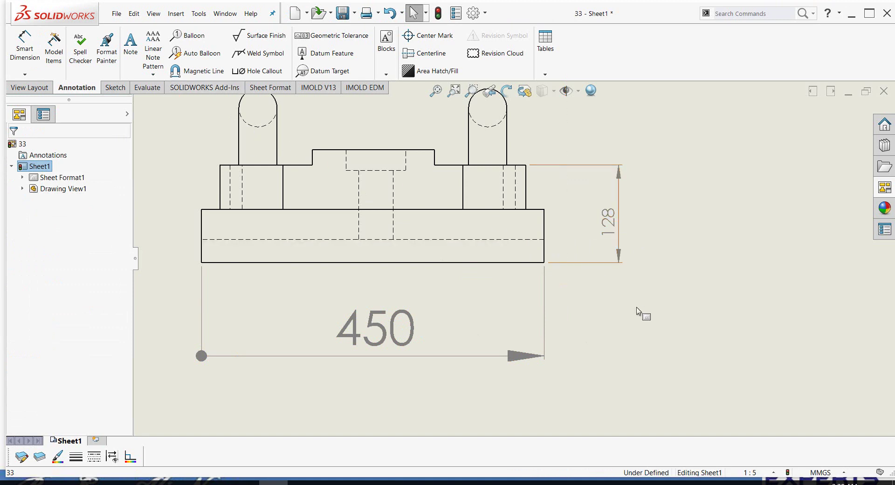
Step: Zoom in on the front view and start Smart Dimension with the mouse gesture
scroll(636, 314, "up", 3)
scroll(489, 256, "down", 1)
scroll(347, 255, "down", 1)
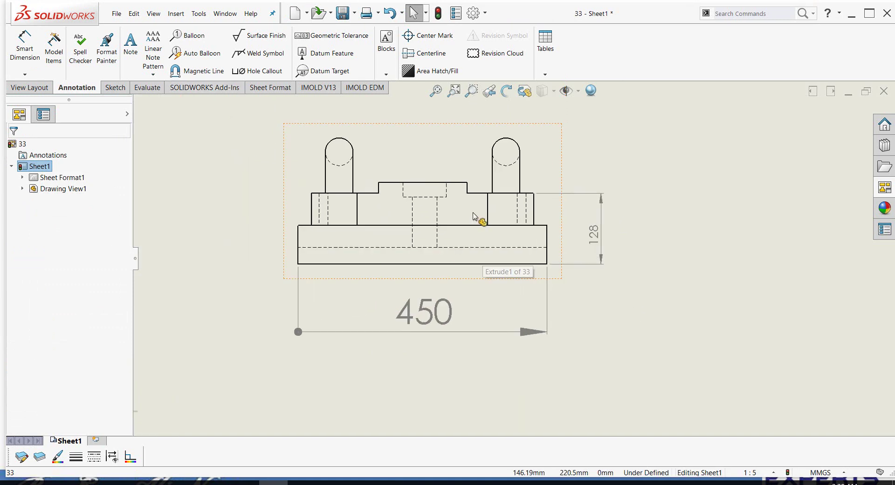
scroll(475, 216, "up", 2)
scroll(497, 234, "down", 1)
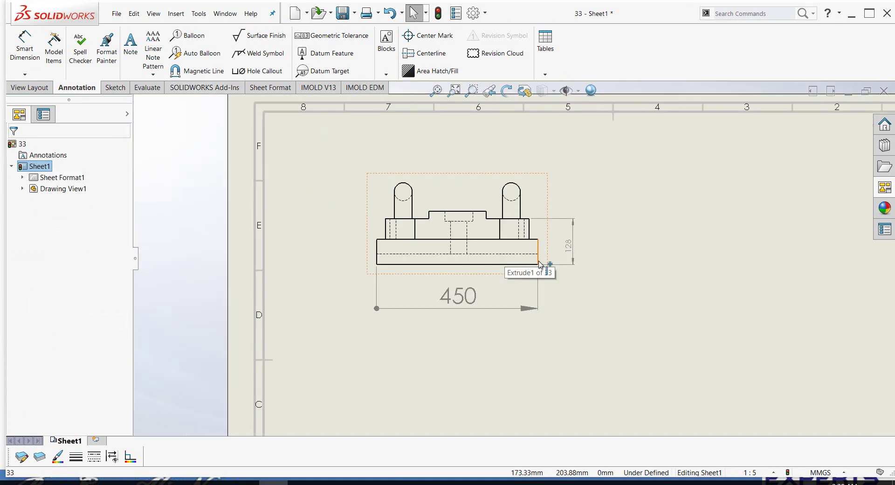
scroll(541, 280, "down", 1)
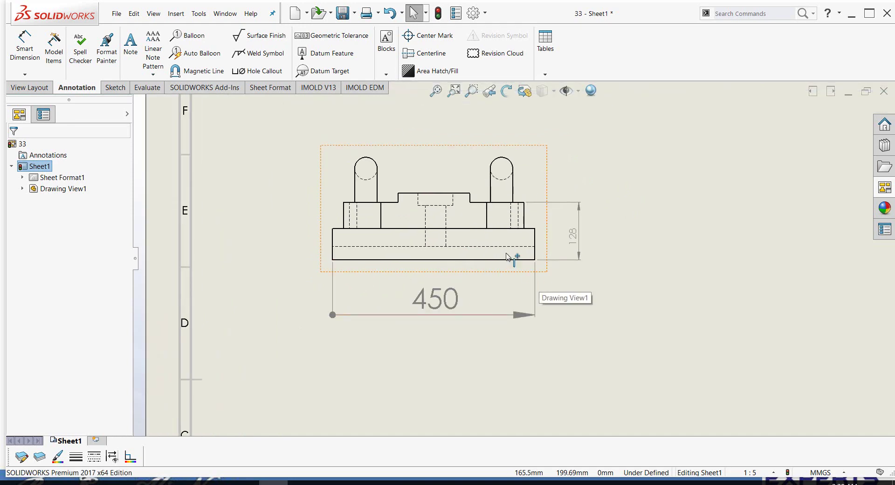
scroll(417, 235, "down", 2)
scroll(459, 219, "up", 3)
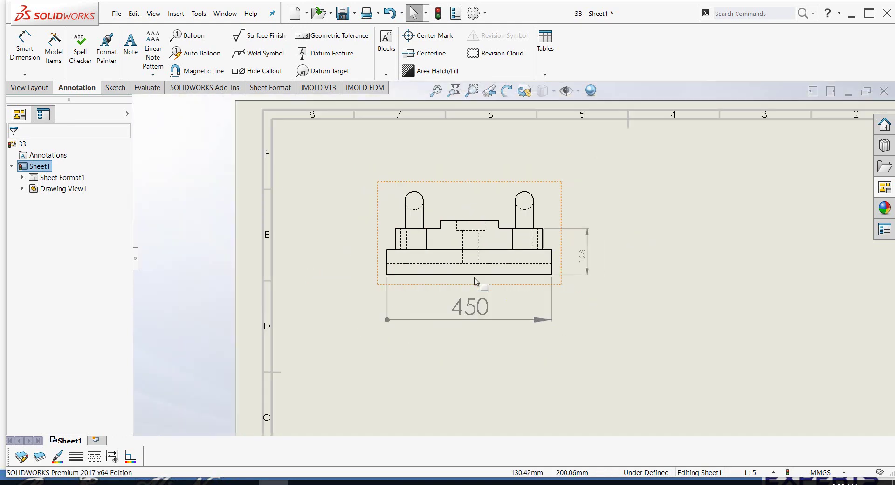
scroll(487, 231, "down", 1)
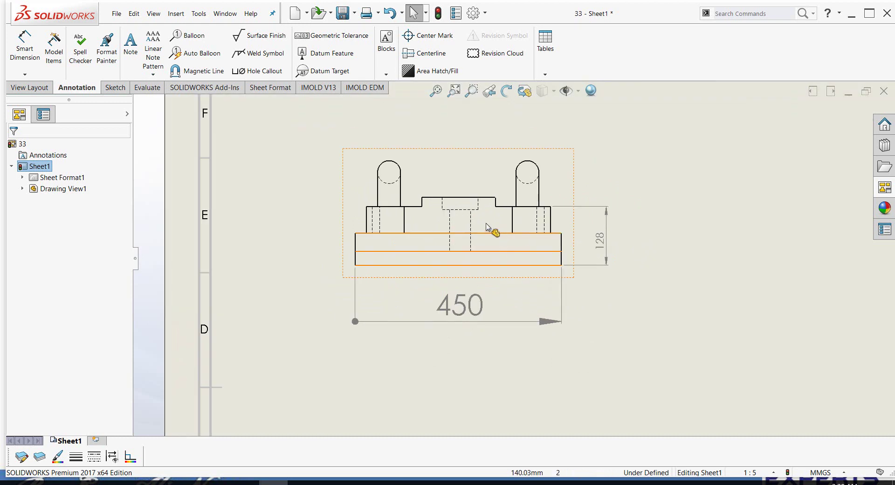
scroll(491, 252, "down", 1)
scroll(495, 279, "down", 1)
scroll(448, 216, "down", 2)
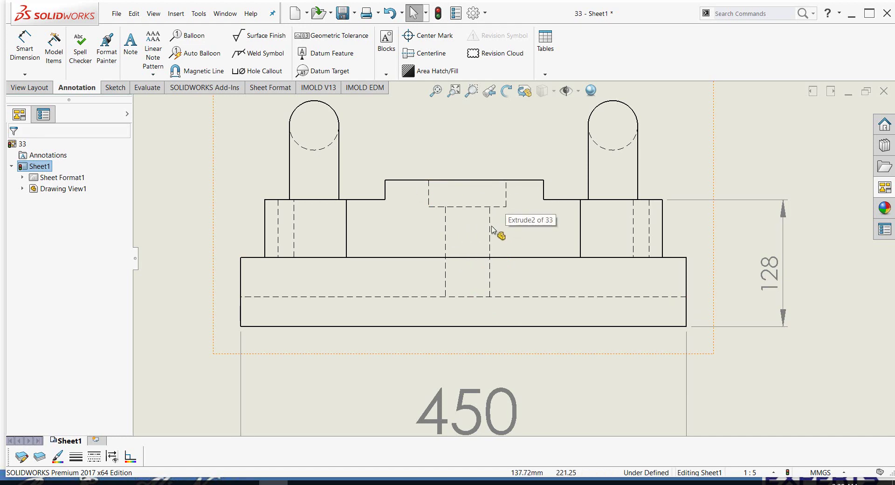
right_click_drag(522, 231, 524, 192)
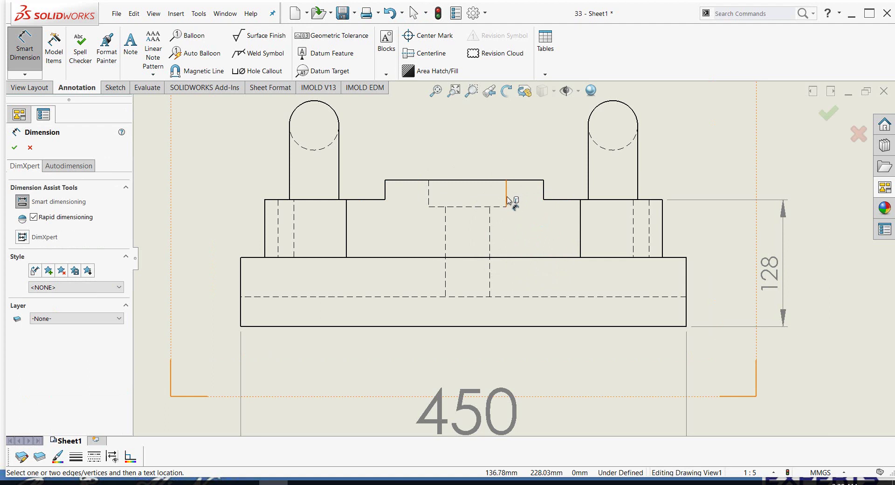
Step: Add 27.05, 118, ⌀78.06 and ⌀45 dimensions to the front view's middle block
left_click(508, 199)
left_click(506, 194)
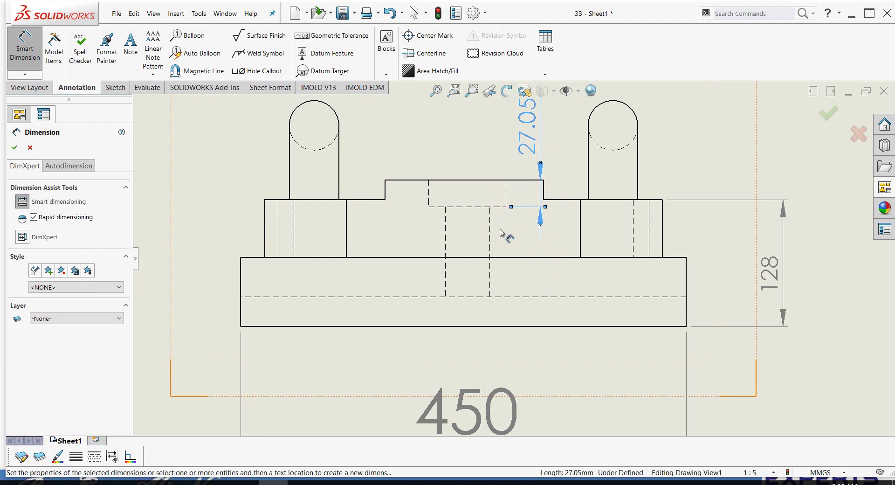
left_click(466, 180)
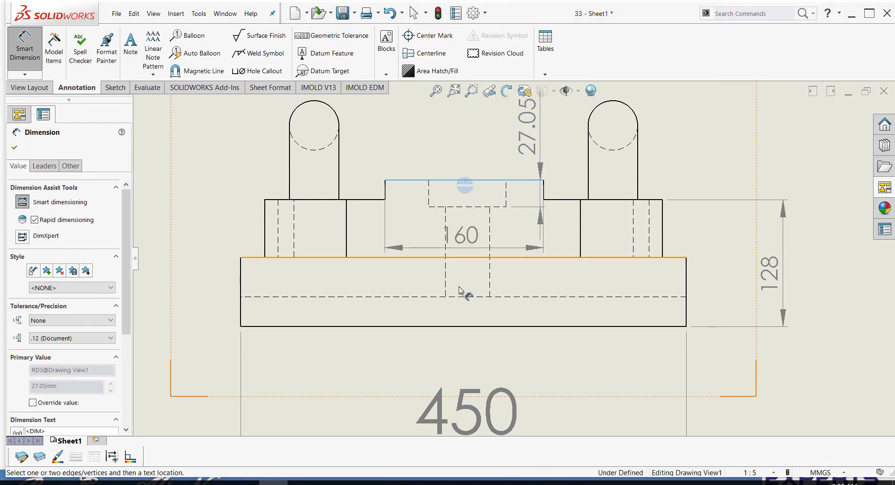
left_click(459, 298)
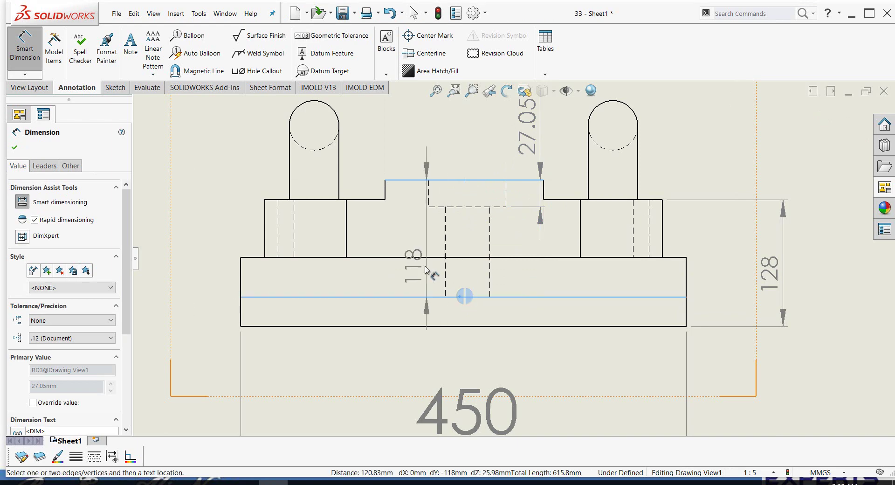
left_click(410, 254)
left_click(460, 207)
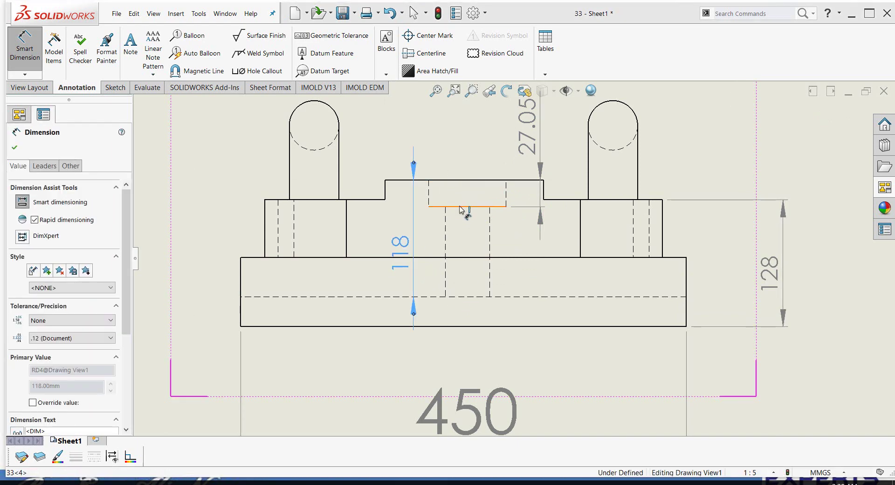
left_click(450, 150)
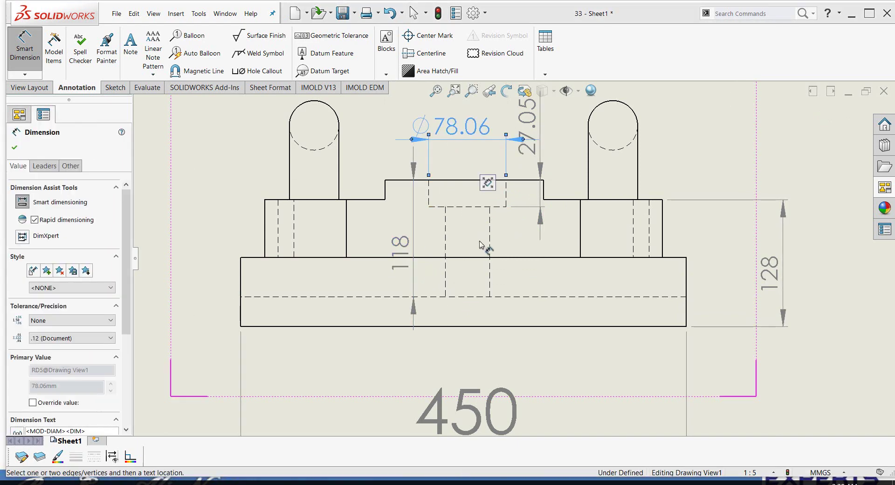
left_click(446, 231)
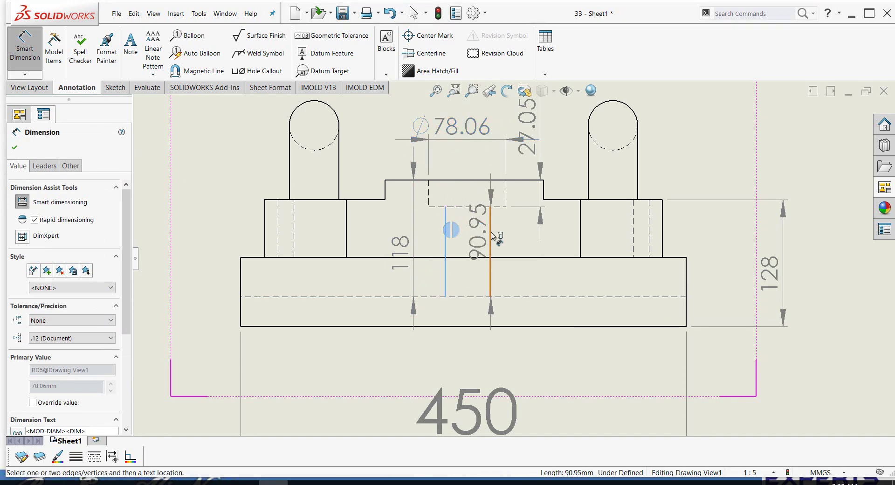
left_click(490, 240)
left_click(518, 259)
scroll(537, 280, "up", 1)
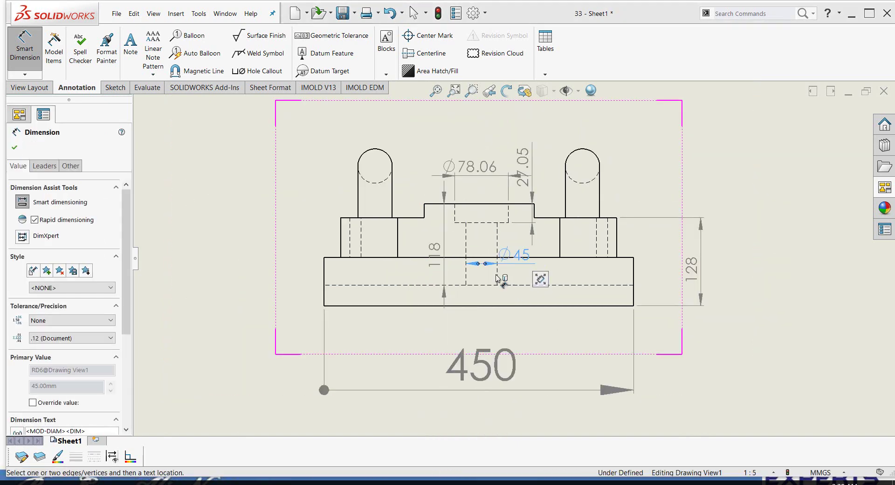
scroll(537, 280, "down", 1)
scroll(536, 280, "up", 3)
scroll(481, 215, "down", 2)
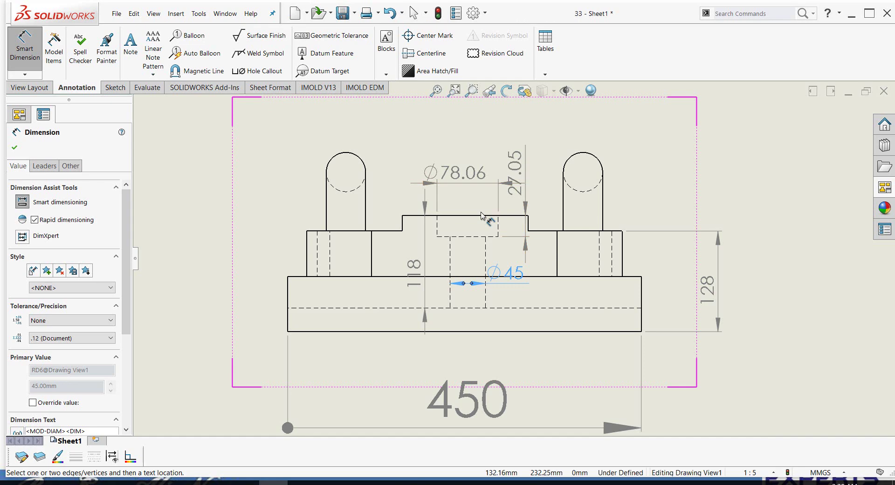
Step: Delete the ⌀78.06, 27.05, 118 and ⌀45 dimensions, keeping only 450 and 128
key("Escape")
key("Escape")
left_click(459, 176)
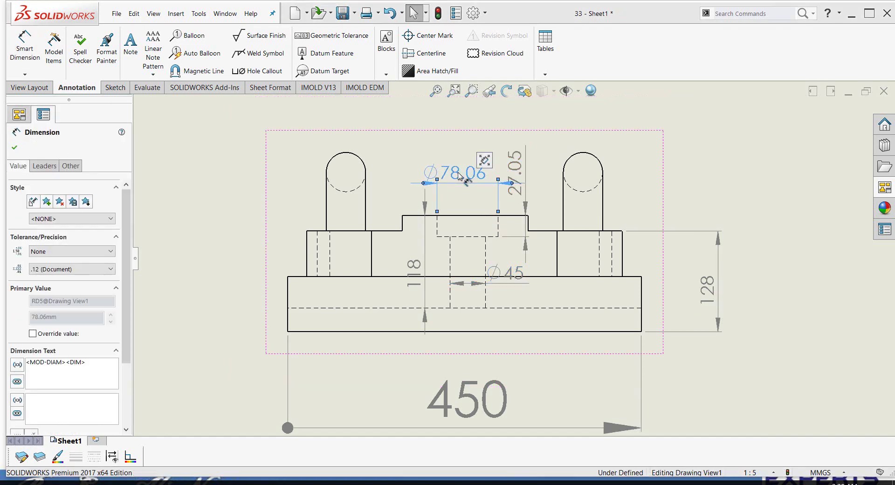
key("Delete")
left_click(526, 245)
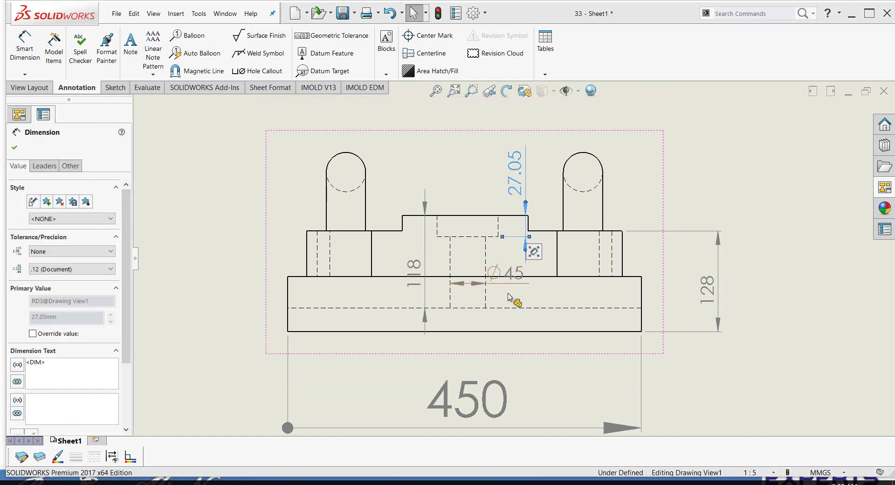
key("Delete")
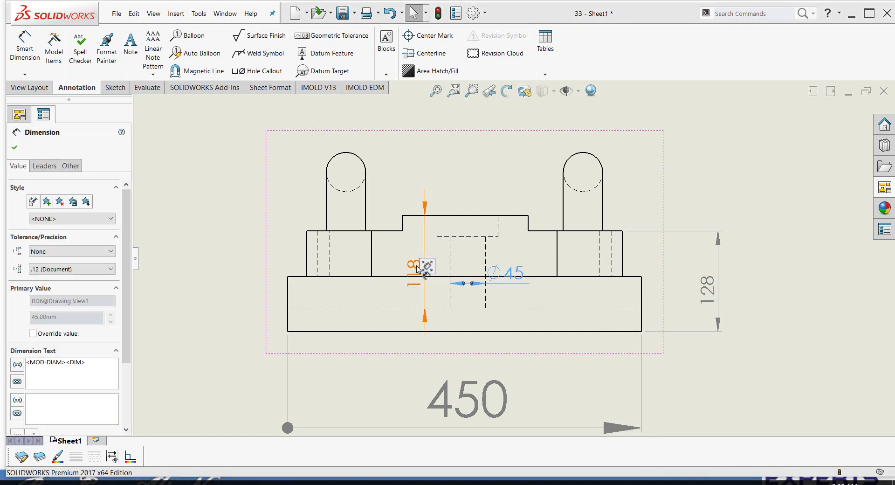
left_click(425, 276)
key("Delete")
left_click(513, 280)
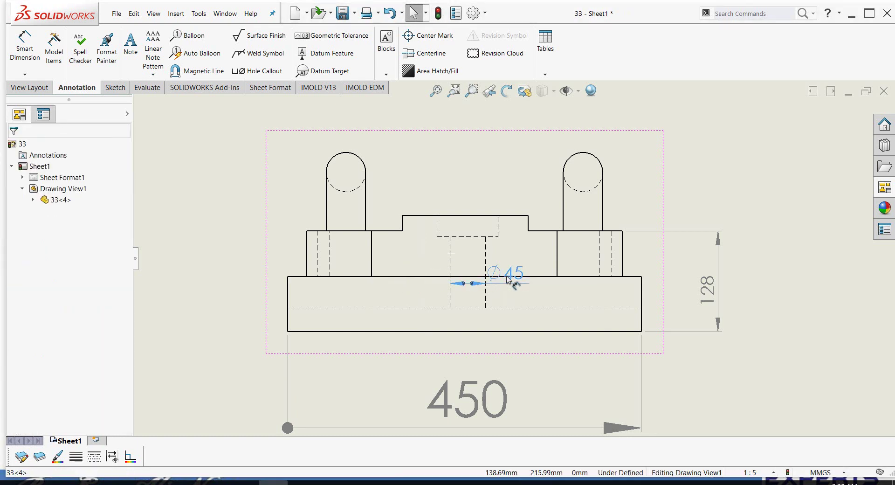
key("Delete")
Step: Fit the sheet and project a top view from the front view
key("f")
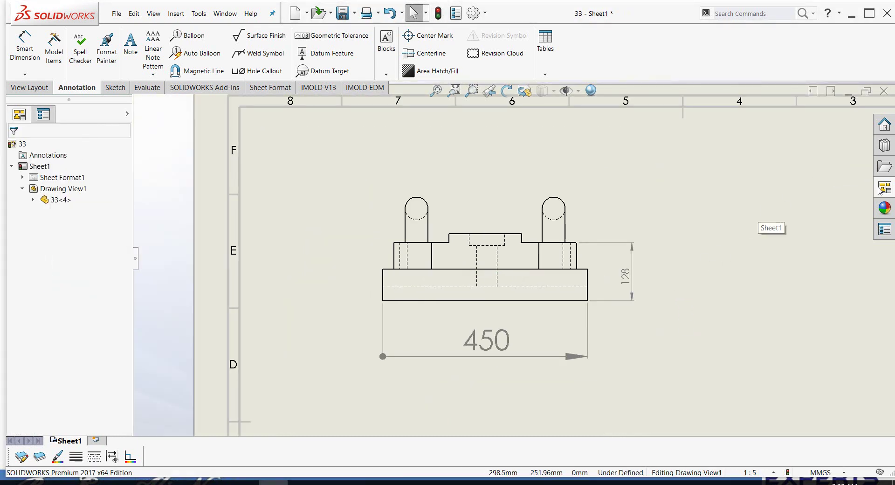
left_click(884, 187)
scroll(536, 301, "down", 3)
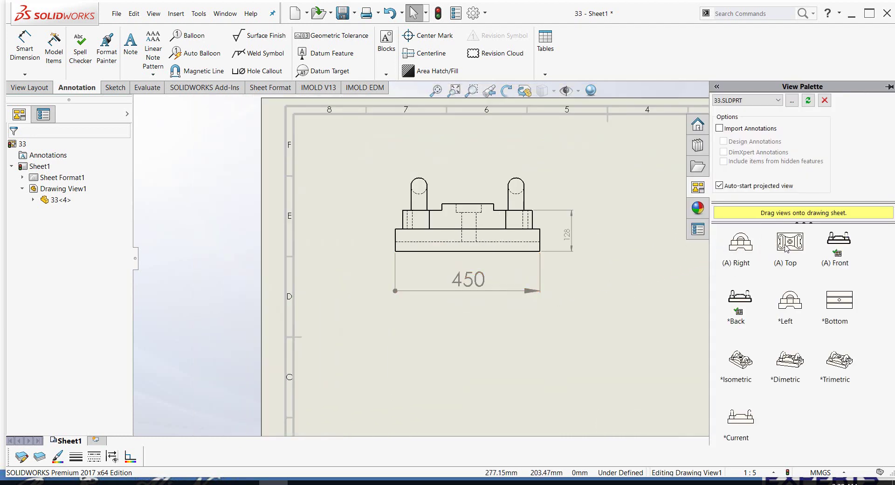
left_click(29, 89)
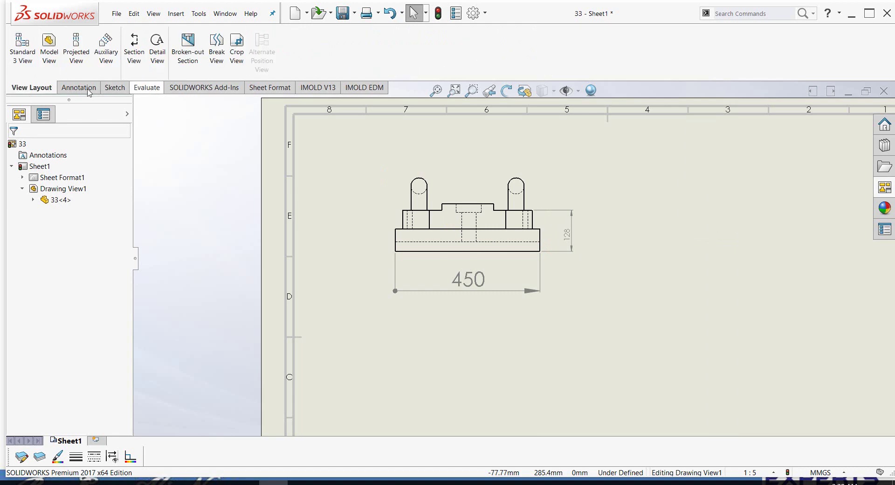
left_click(76, 49)
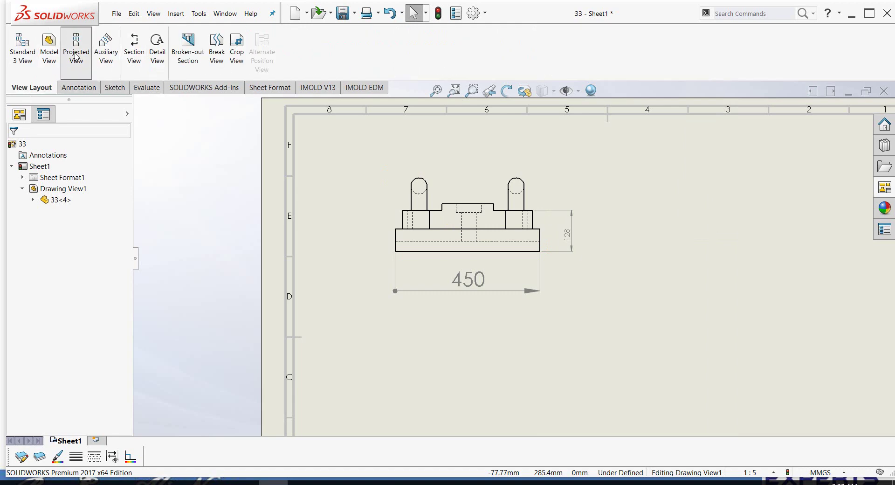
left_click(435, 232)
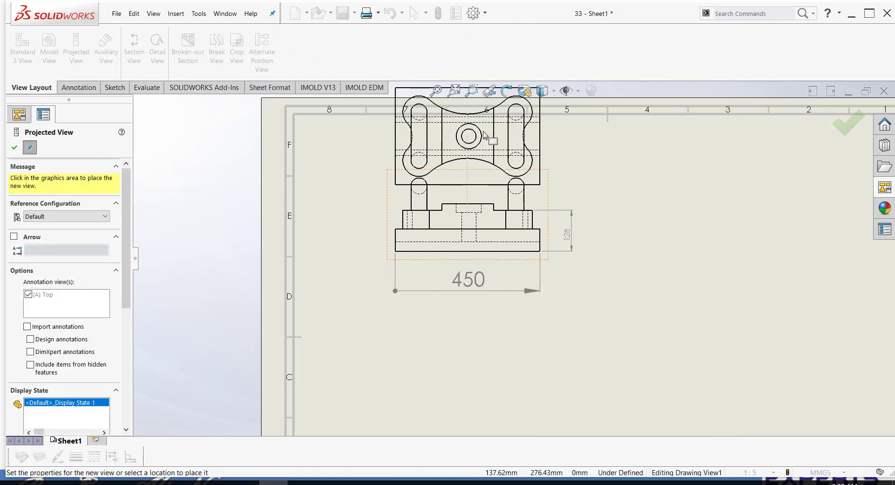
scroll(484, 135, "up", 3)
scroll(527, 154, "down", 1)
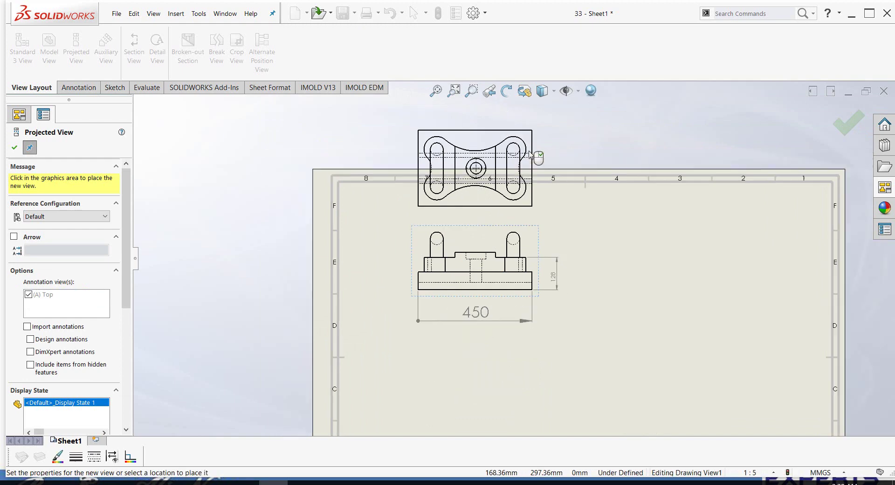
left_click(529, 154)
Step: Move the projected top view directly below the front view
left_click_drag(542, 200, 540, 345)
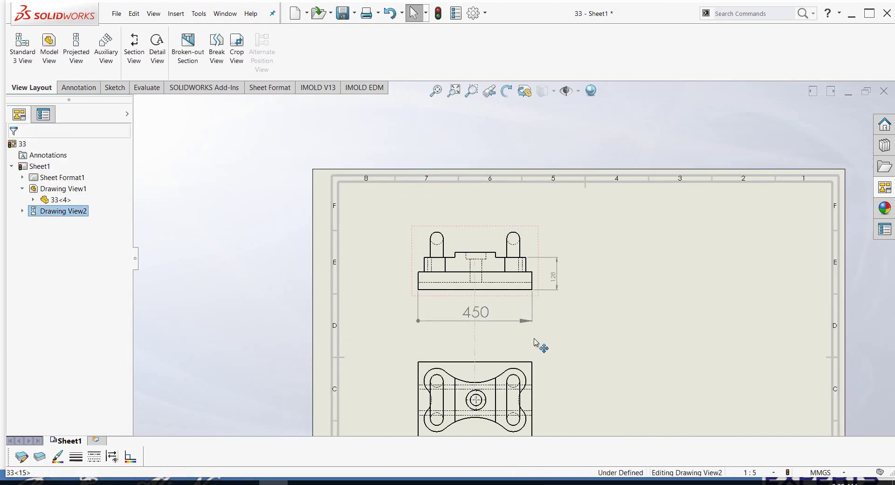
scroll(486, 369, "down", 2)
scroll(488, 367, "up", 3)
scroll(508, 326, "down", 1)
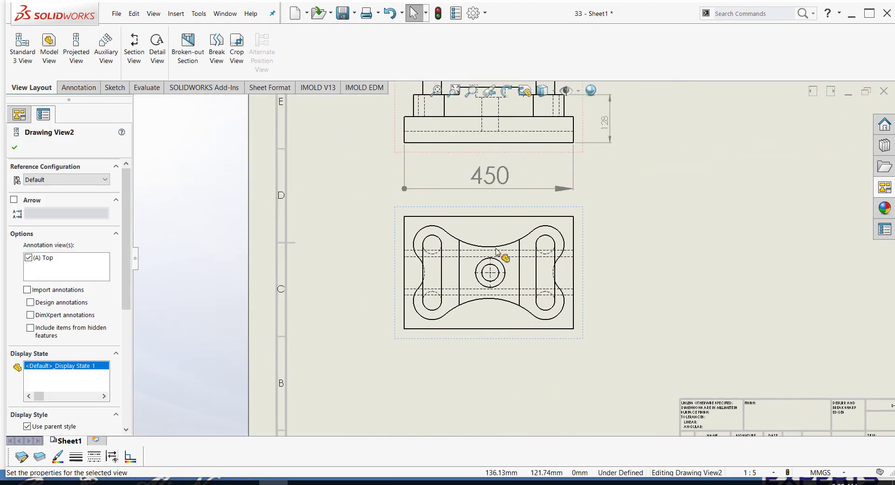
scroll(509, 248, "down", 1)
scroll(528, 172, "up", 3)
scroll(528, 173, "down", 2)
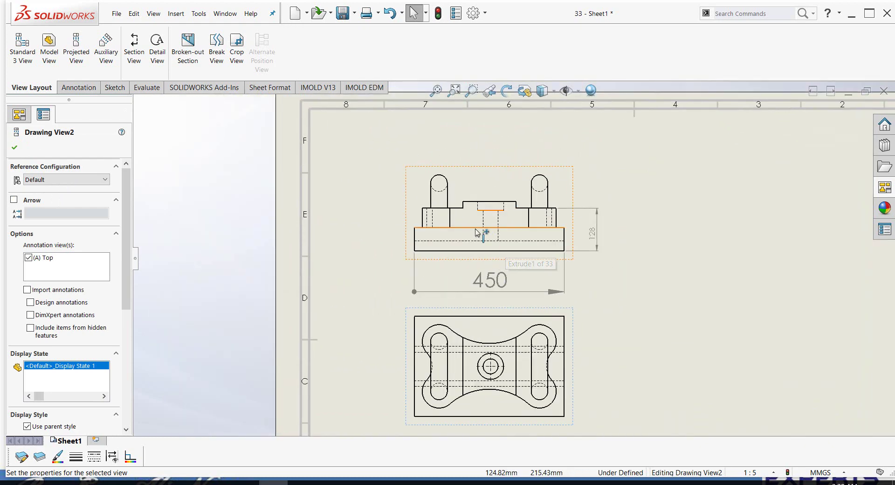
scroll(491, 228, "down", 1)
key("Escape")
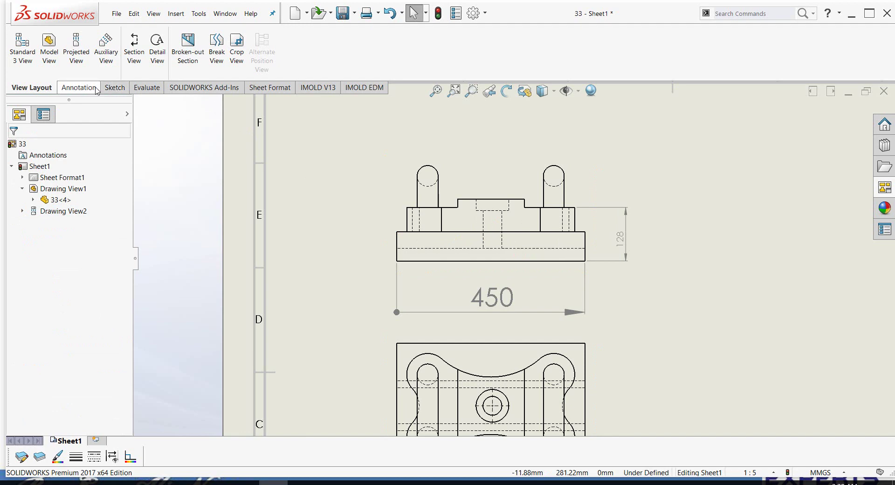
left_click(78, 87)
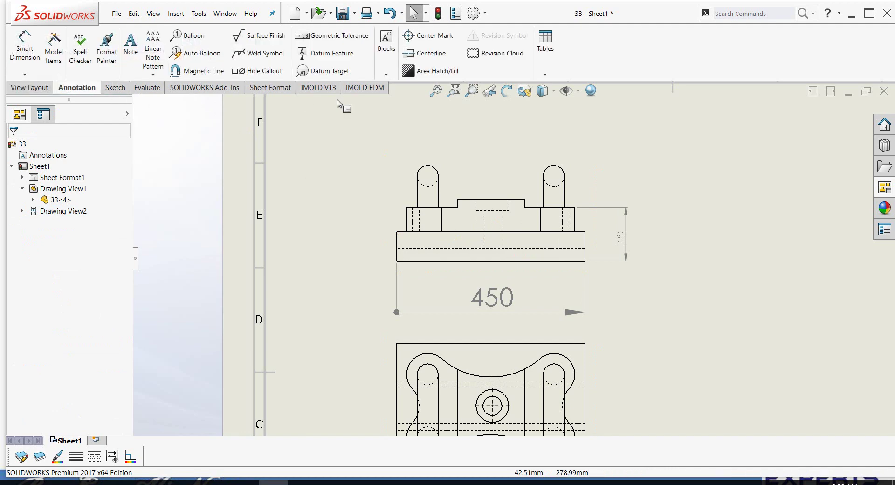
Step: Place a Ø45 THRU ALL, Ø78.06 ↧ 27.05 hole callout below the top view's centre hole
left_click(248, 71)
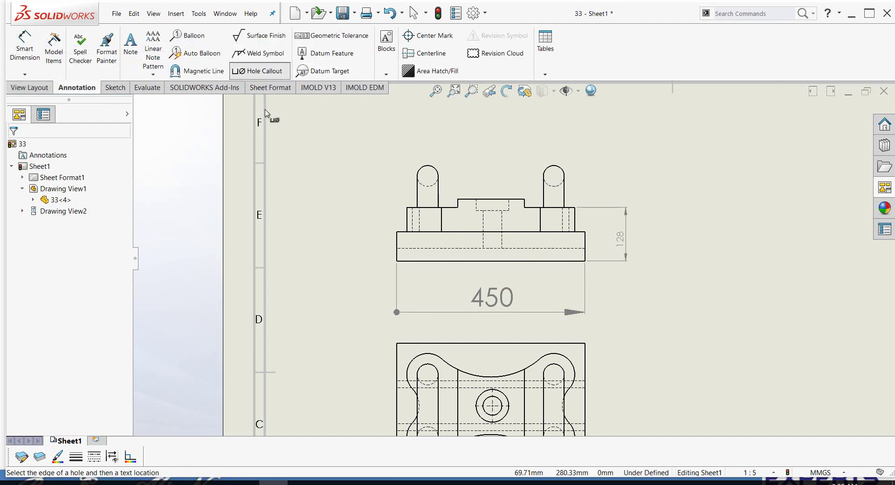
scroll(550, 284, "down", 5)
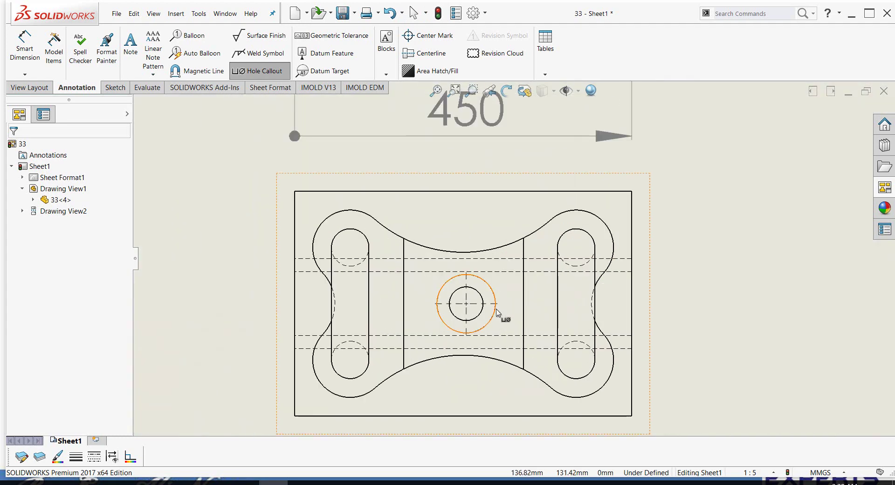
left_click(499, 319)
scroll(442, 372, "up", 5)
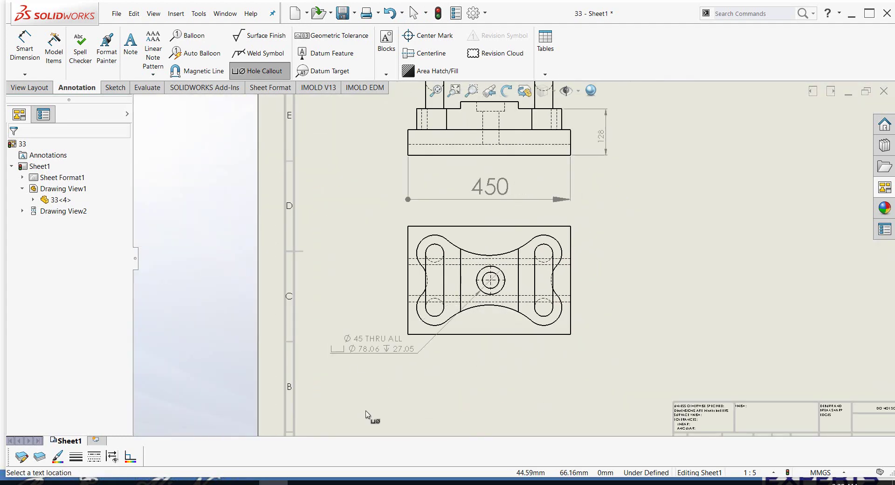
left_click(443, 367)
scroll(443, 367, "down", 3)
scroll(443, 387, "down", 2)
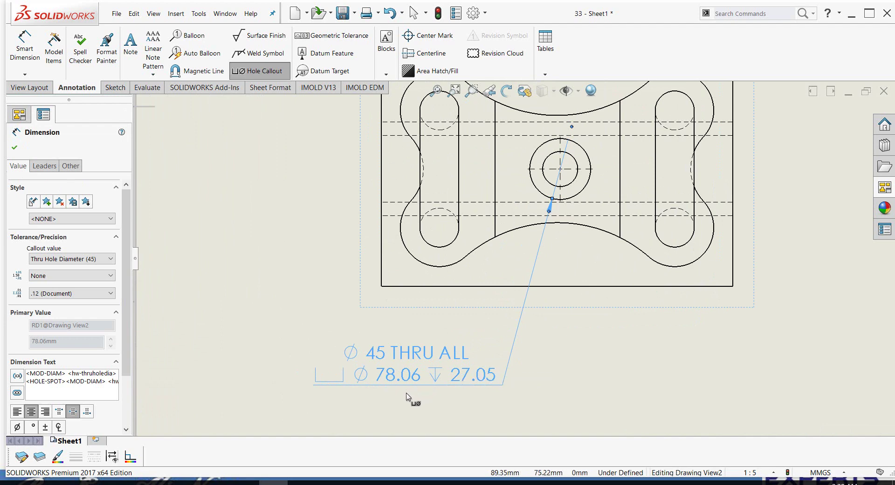
scroll(379, 392, "up", 1)
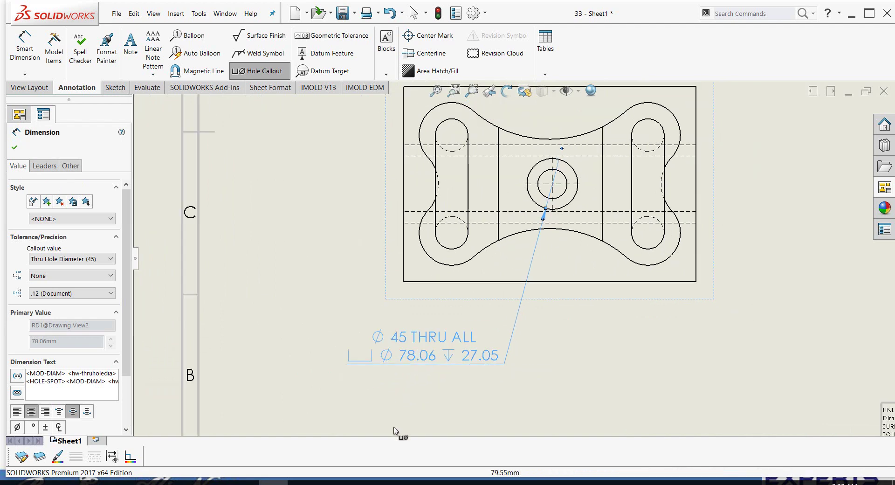
scroll(403, 404, "down", 2)
key("Escape")
scroll(523, 282, "up", 2)
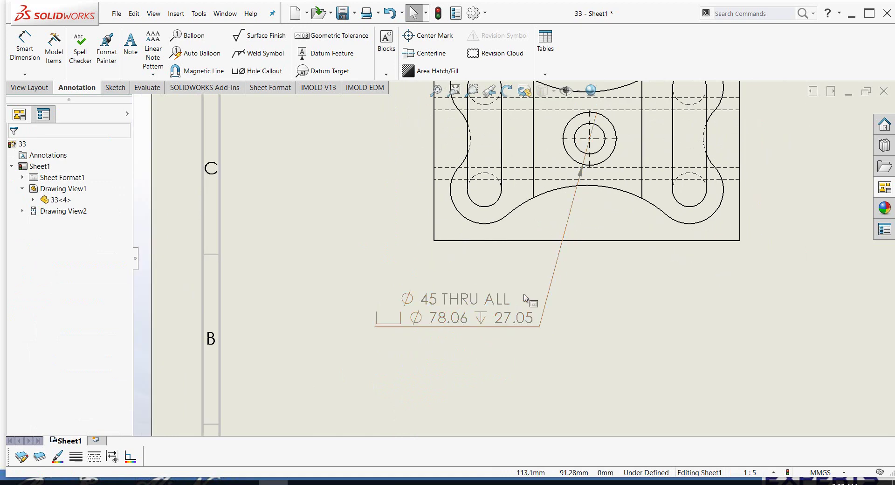
scroll(535, 260, "up", 3)
scroll(538, 149, "down", 2)
key("Escape")
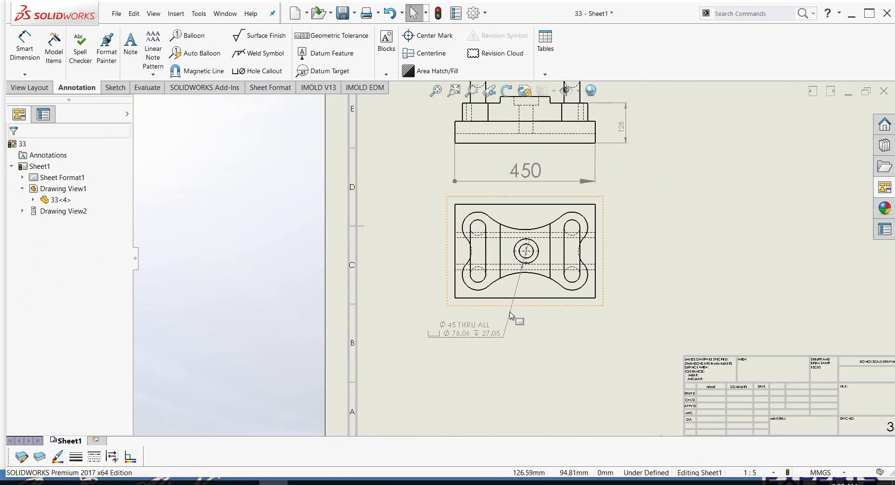
scroll(495, 321, "down", 3)
scroll(402, 314, "down", 2)
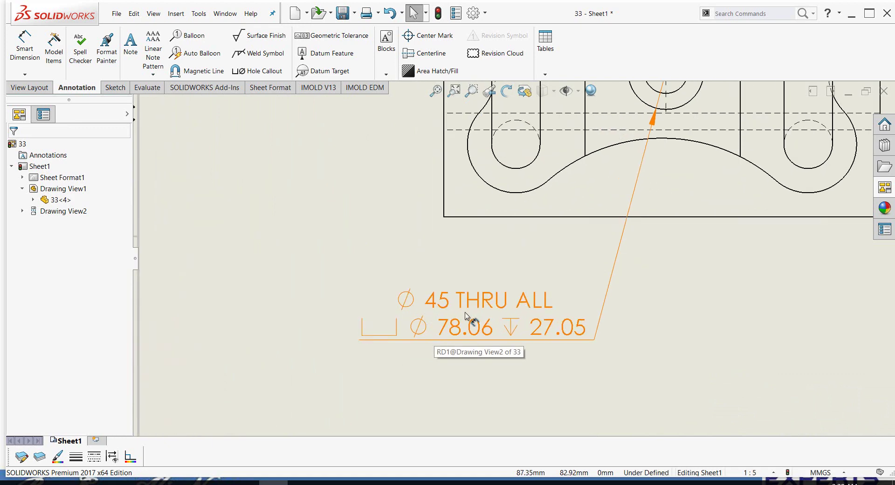
scroll(553, 306, "up", 3)
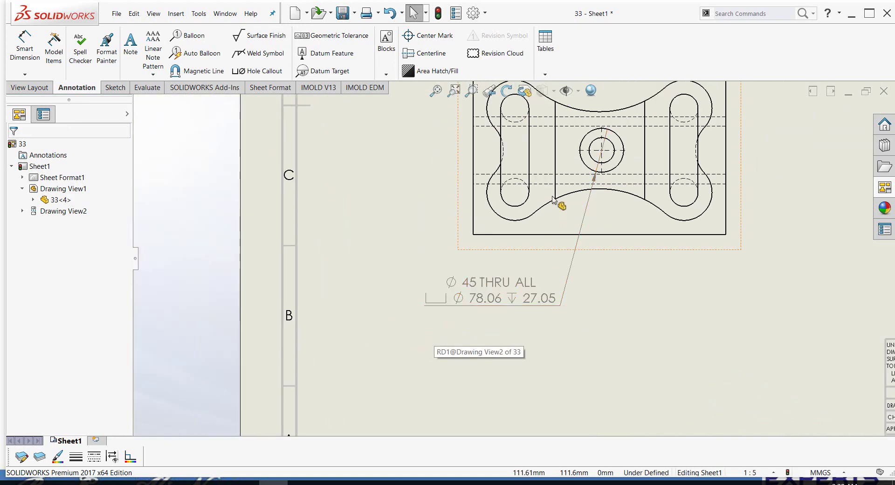
scroll(644, 166, "down", 1)
scroll(620, 167, "up", 3)
scroll(544, 168, "up", 1)
scroll(543, 169, "down", 2)
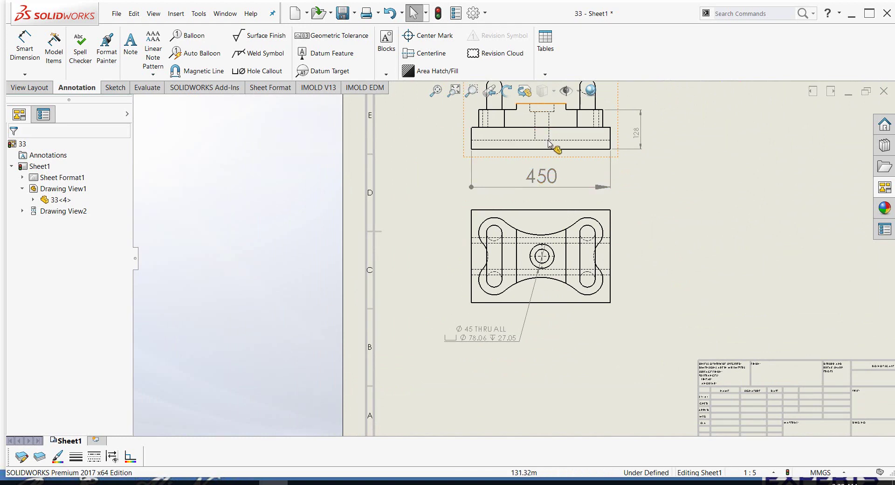
scroll(513, 354, "down", 2)
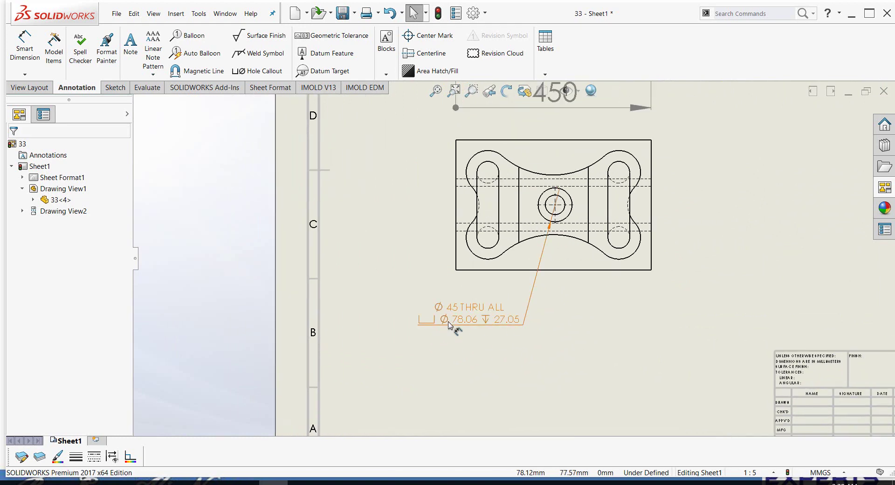
scroll(449, 325, "down", 1)
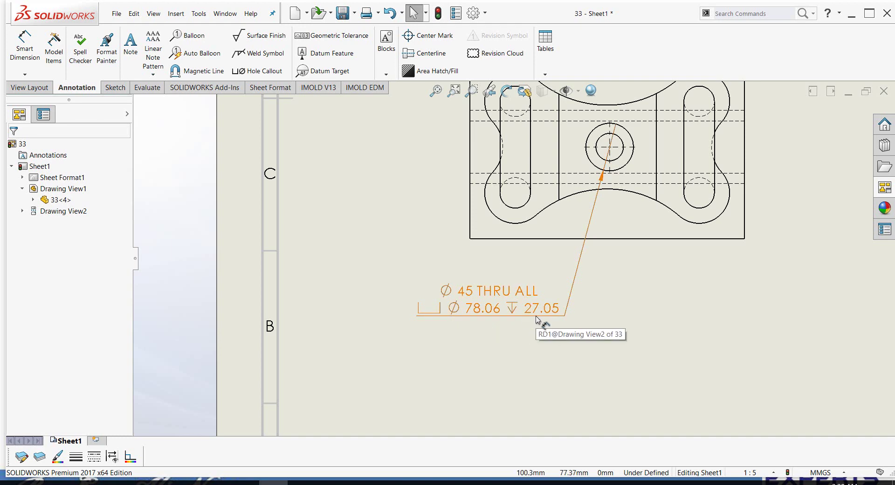
scroll(536, 321, "up", 5)
scroll(507, 159, "down", 3)
scroll(507, 159, "down", 1)
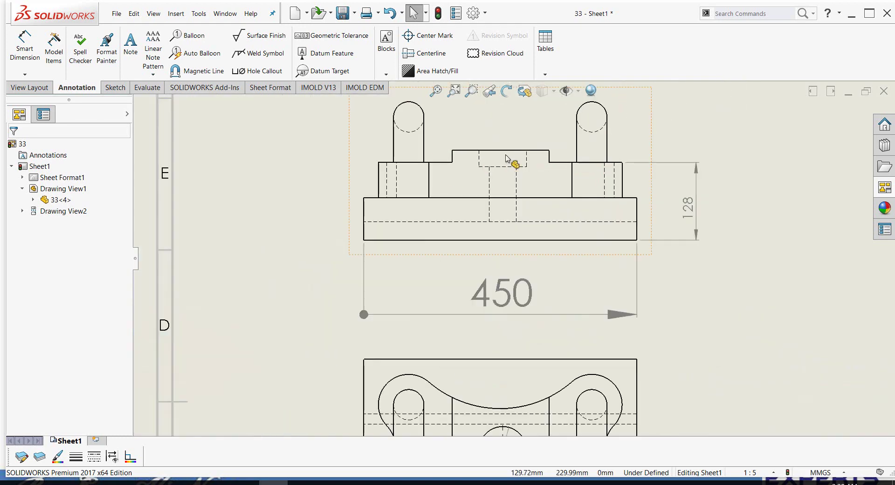
scroll(517, 261, "up", 2)
scroll(531, 298, "up", 2)
scroll(548, 279, "down", 2)
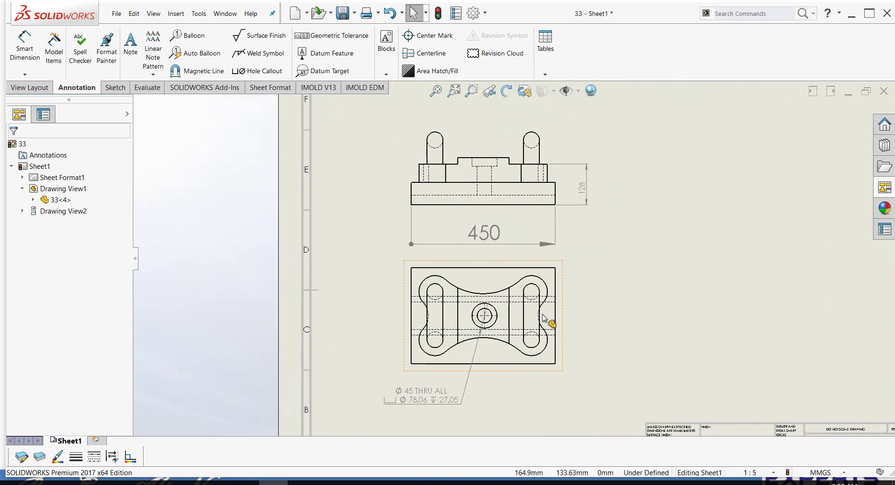
scroll(561, 321, "up", 2)
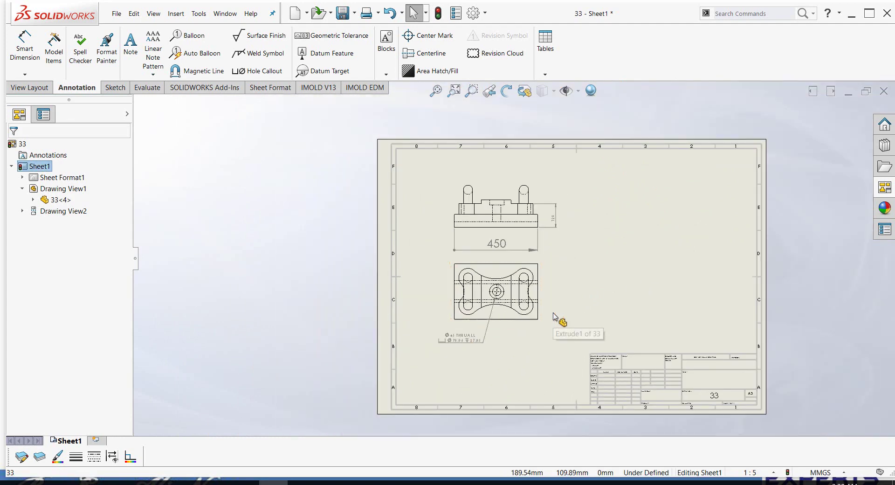
scroll(711, 274, "down", 1)
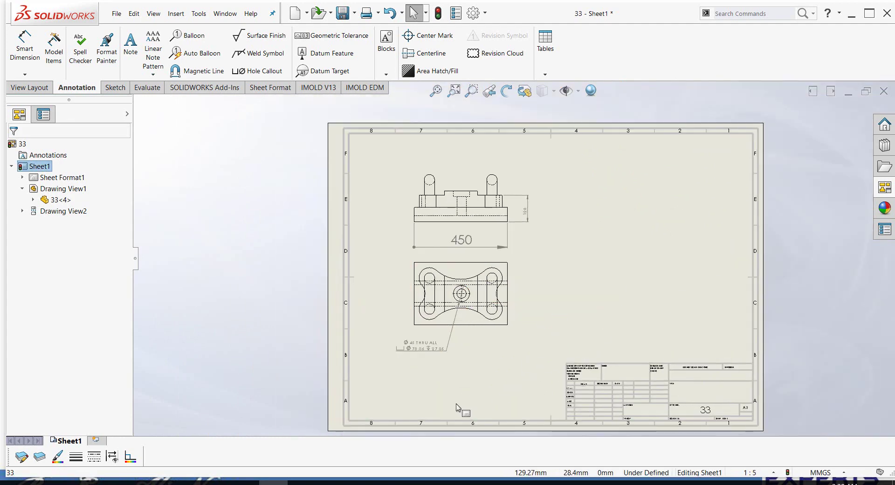